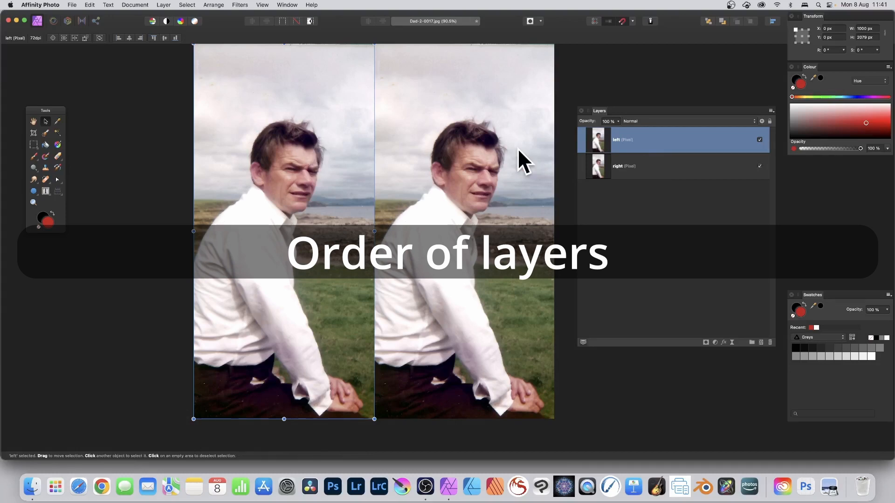
Select the left and right layers in turn to see which photo each one holds.
click(476, 142)
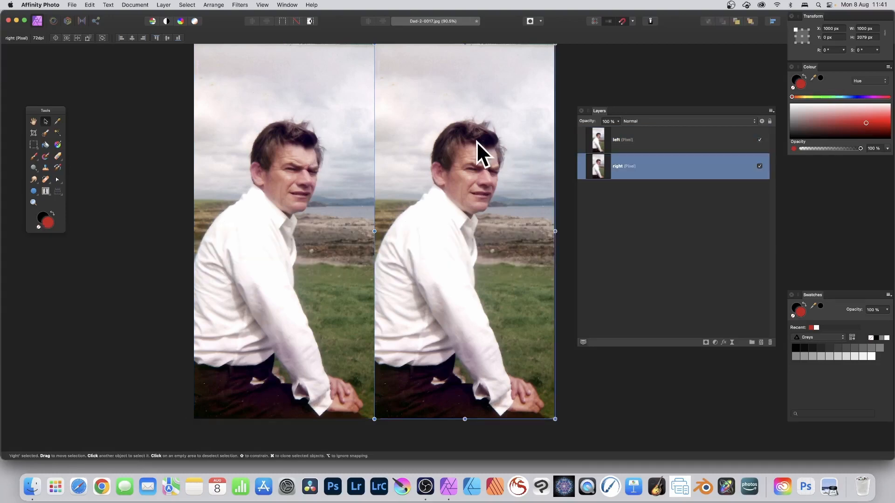
click(309, 123)
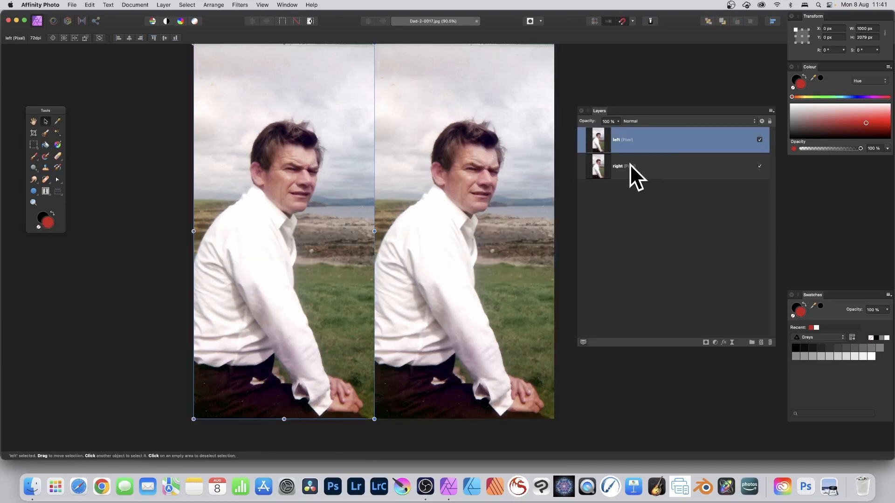
click(635, 211)
click(597, 144)
click(598, 163)
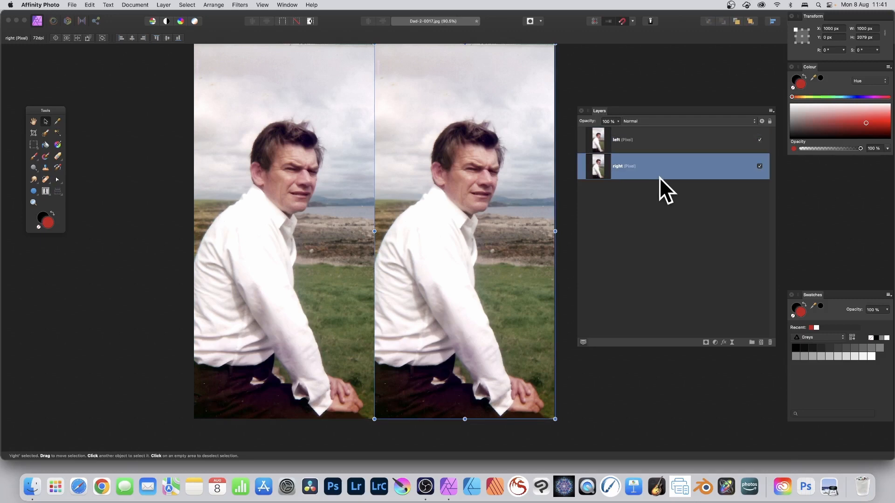
Add a Gradient Map adjustment layer directly above the right layer, with the default gradient.
mouse_move(604, 166)
mouse_down()
mouse_move(603, 128)
mouse_move(600, 176)
mouse_up()
click(162, 5)
mouse_move(176, 124)
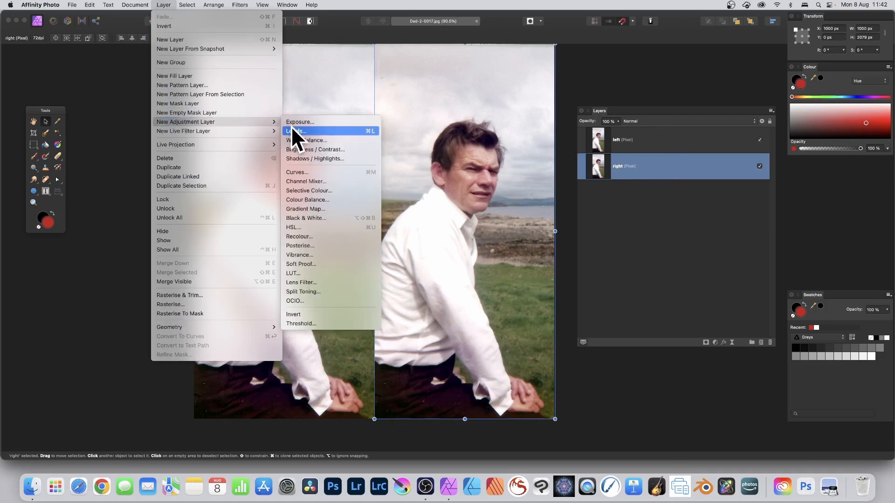
click(326, 209)
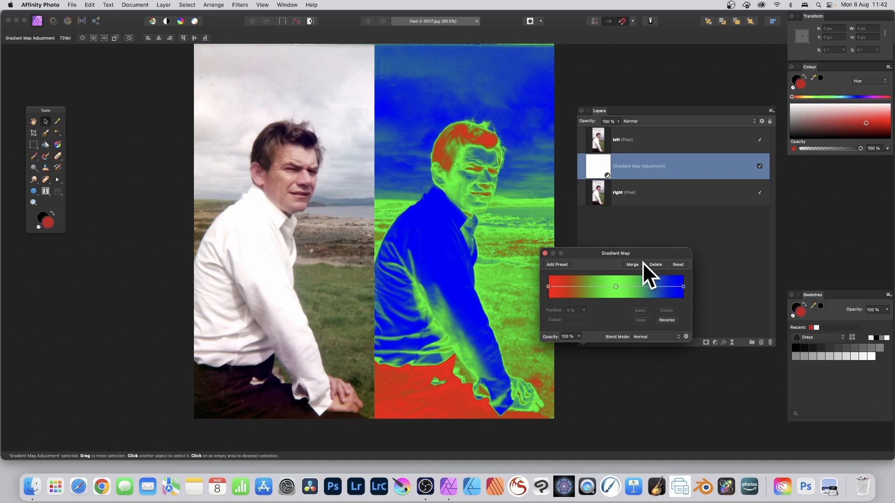
click(545, 253)
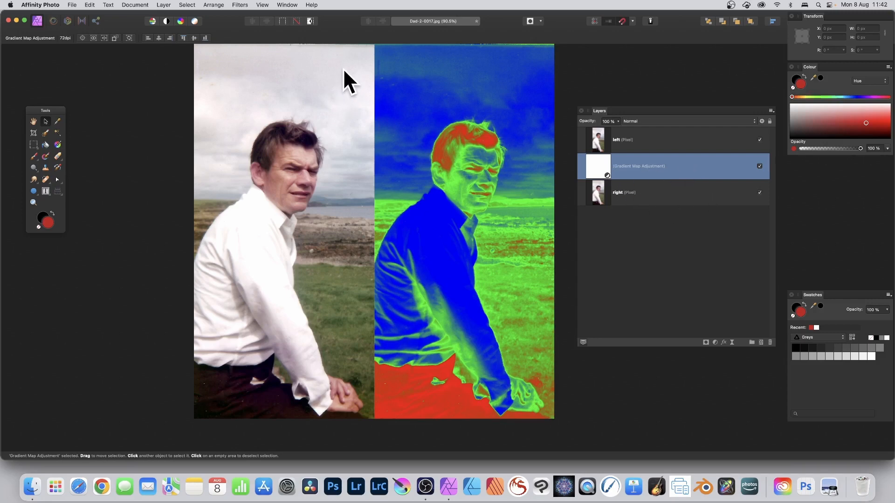
Select the left layer, the Gradient Map adjustment and the right layer in turn to examine their stacking order.
click(604, 139)
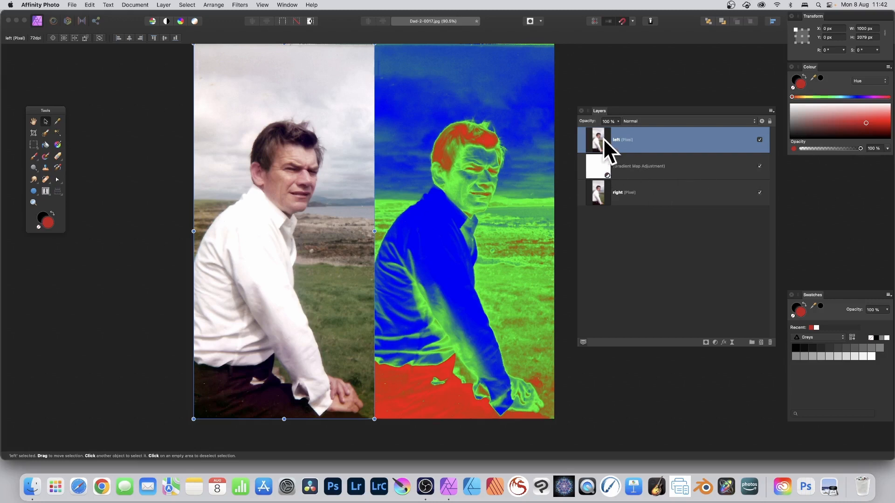
click(614, 160)
click(601, 138)
click(647, 191)
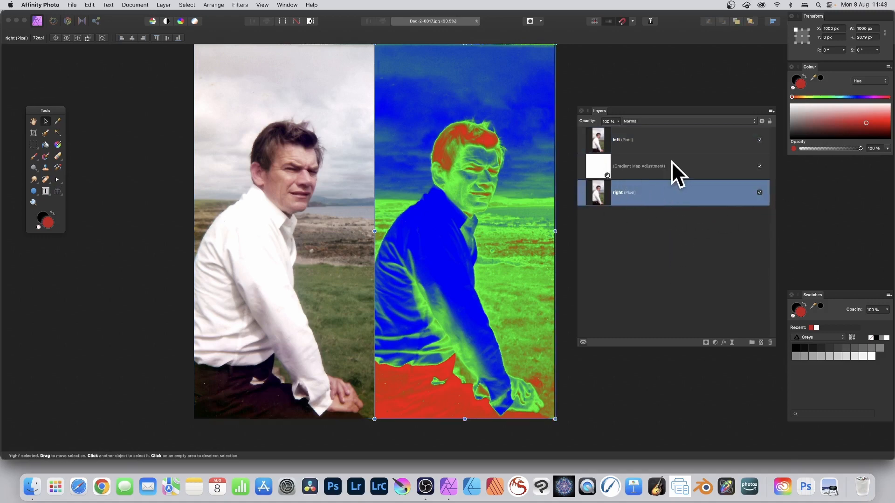
click(637, 136)
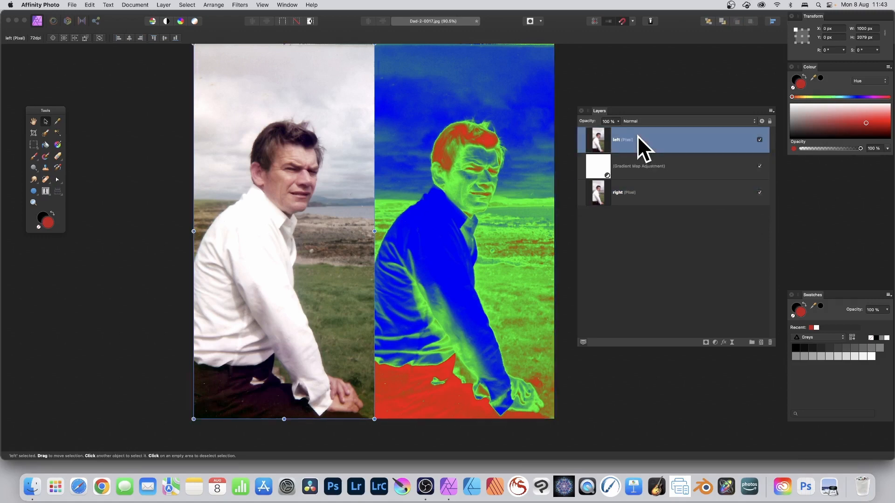
Move the Gradient Map adjustment to the top of the layer stack and nest it inside the left layer.
click(637, 164)
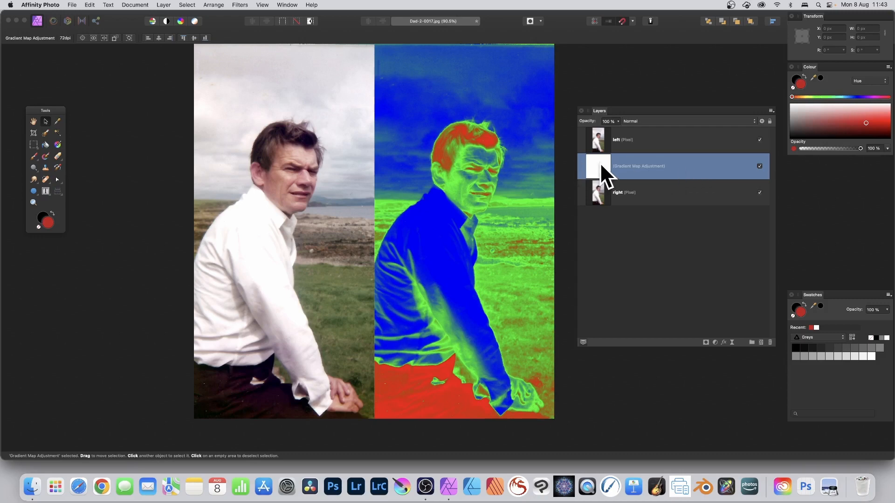
drag(601, 160, 596, 127)
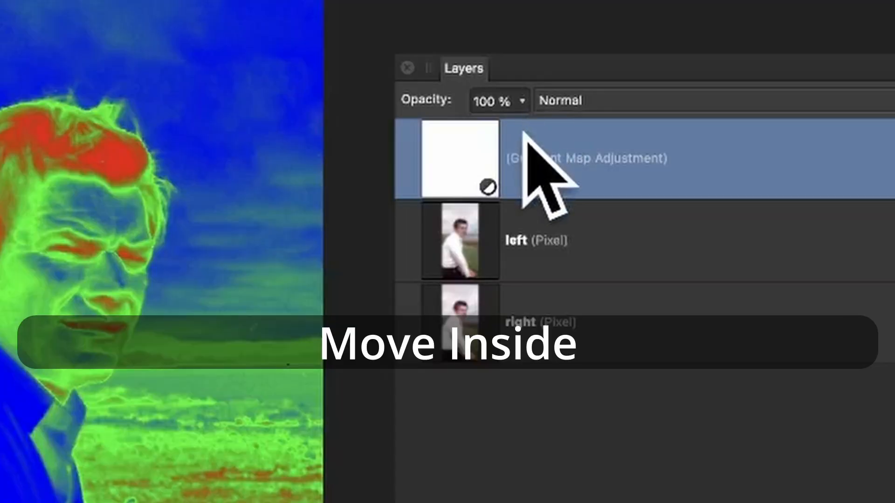
drag(479, 159, 496, 228)
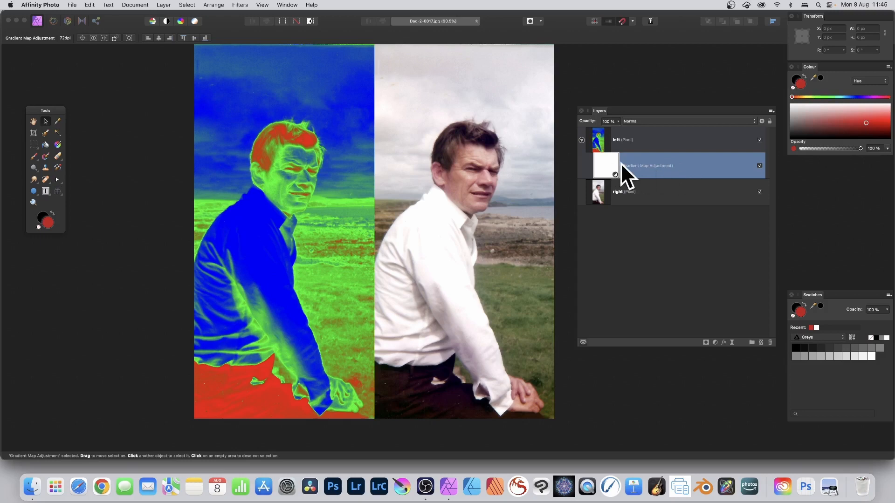
Nest the Gradient Map adjustment inside the right layer and move the right layer above the left layer.
drag(608, 156, 601, 129)
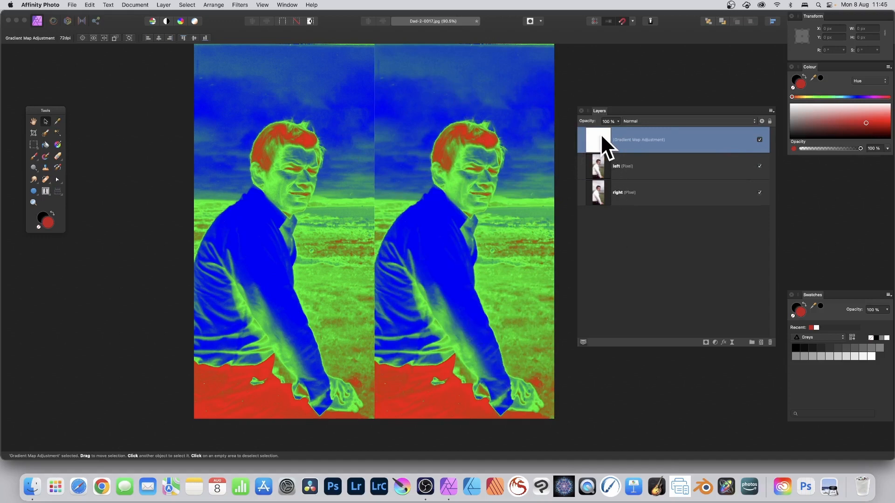
drag(599, 133, 610, 187)
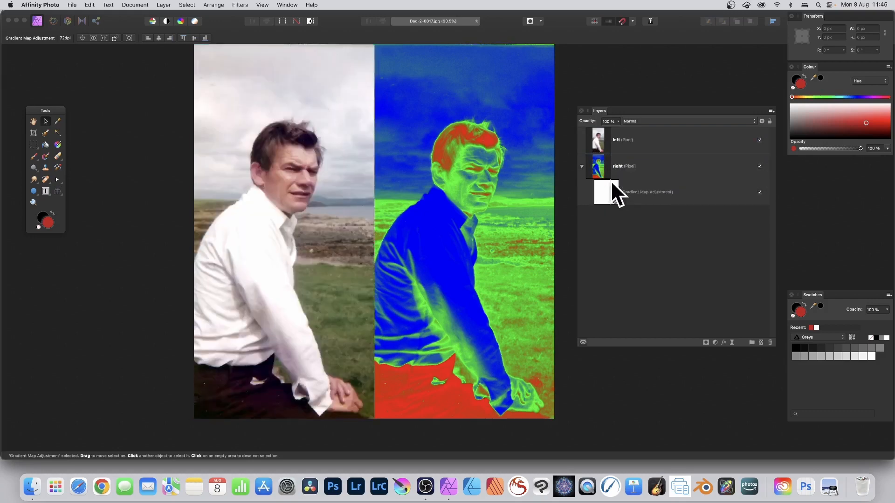
click(602, 172)
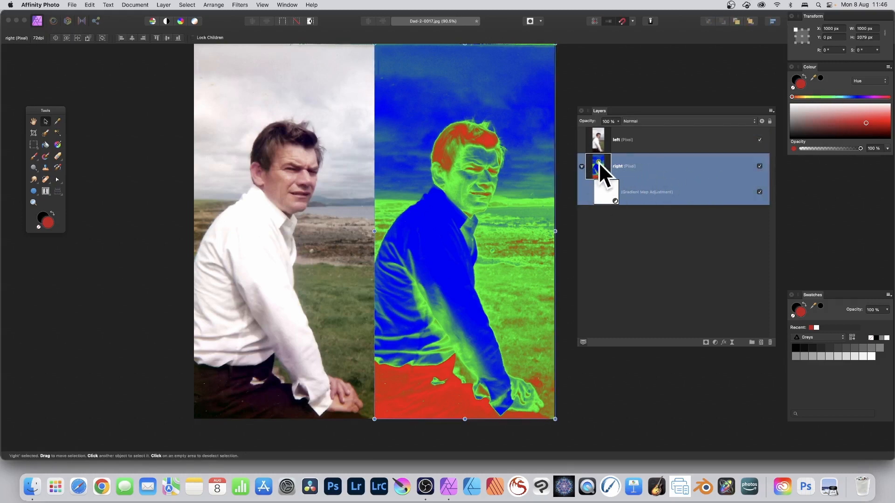
drag(598, 162, 591, 127)
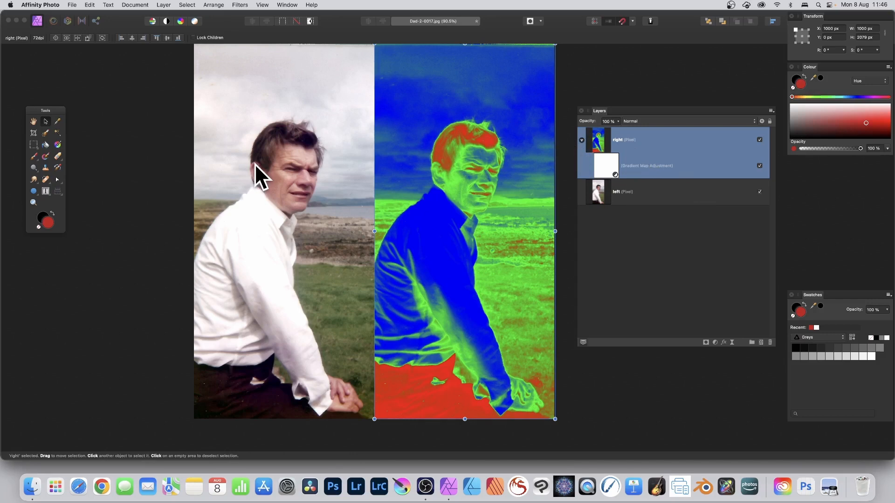
Add a second Gradient Map adjustment layer directly above the left layer.
click(598, 192)
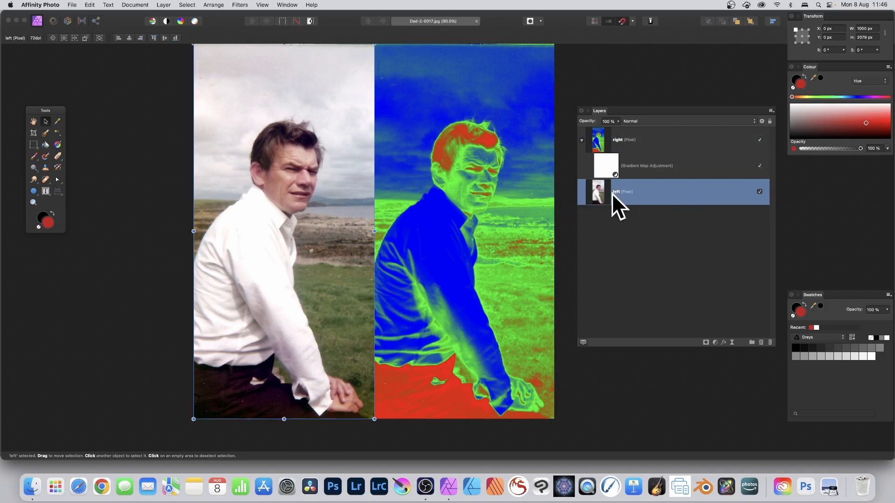
click(163, 5)
mouse_move(169, 121)
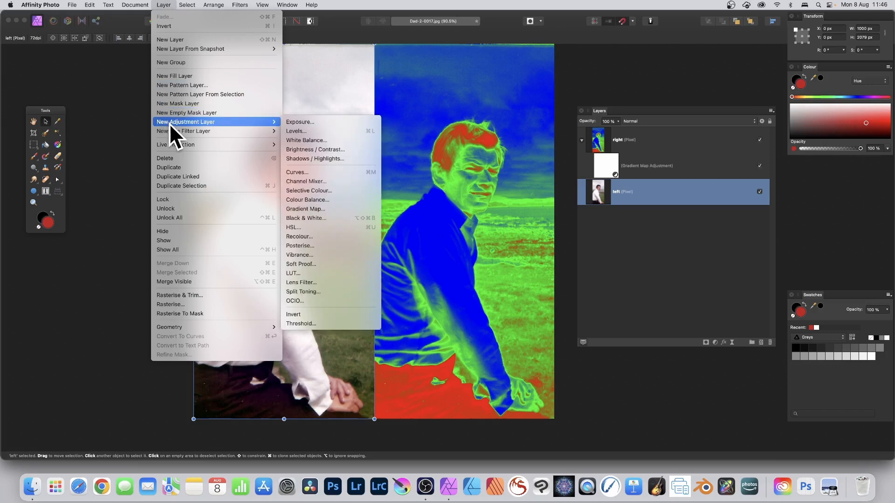
click(316, 213)
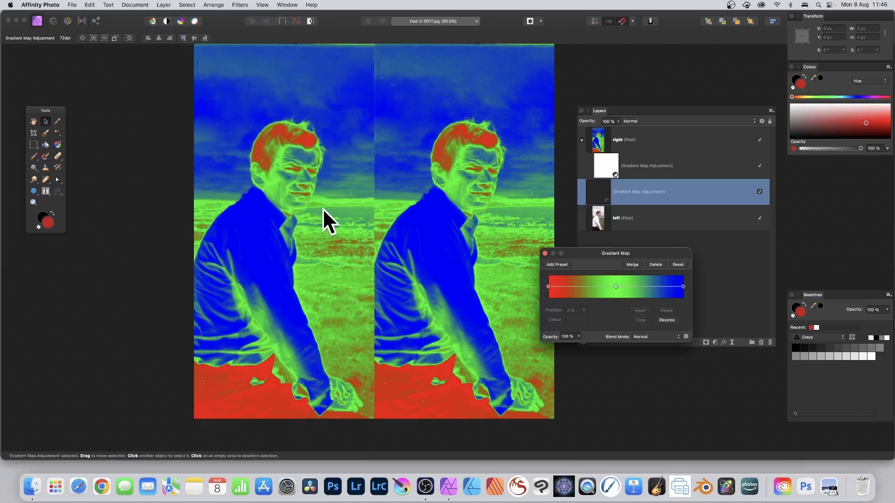
Slide the new gradient map's green middle stop to 13% and delete it, leaving a red-to-blue gradient.
drag(615, 287, 561, 289)
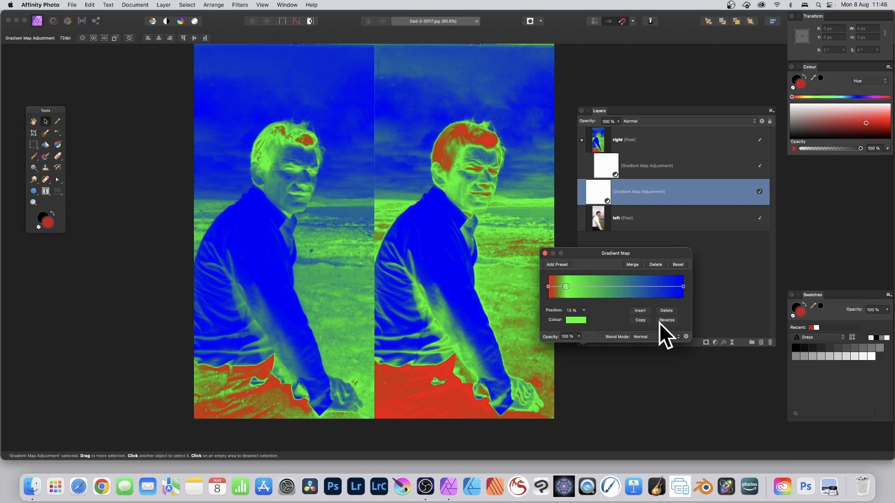
click(665, 310)
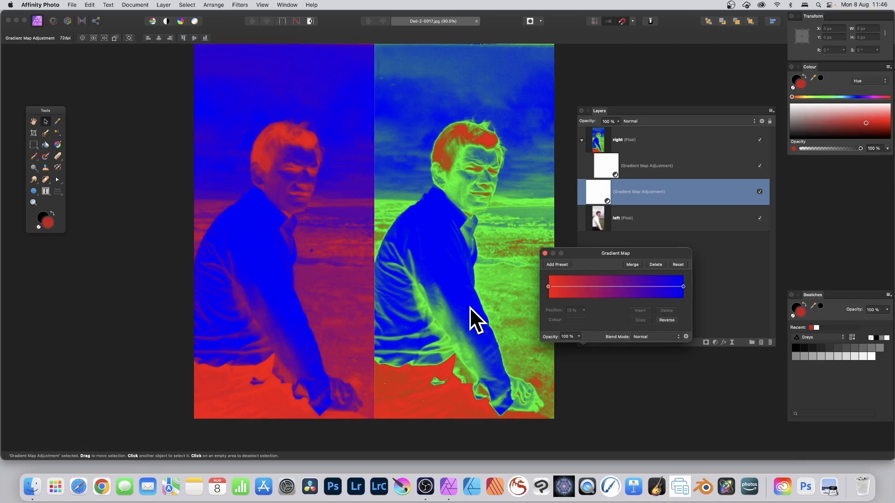
click(544, 253)
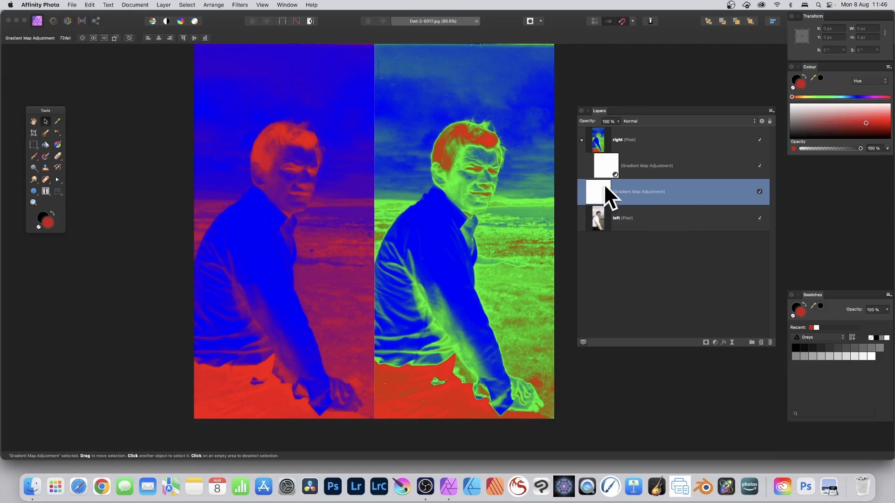
Nest the red-to-blue Gradient Map adjustment inside the left layer and check the adjustment nested in each photo layer.
drag(605, 188, 608, 212)
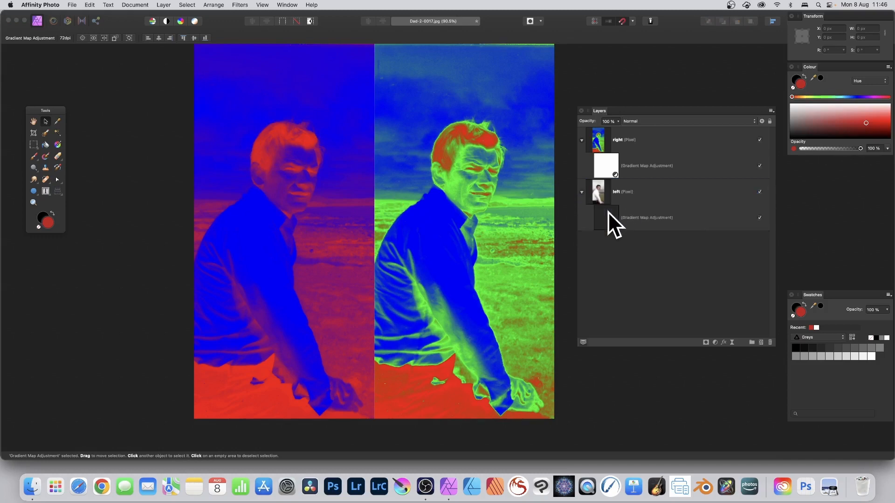
click(597, 194)
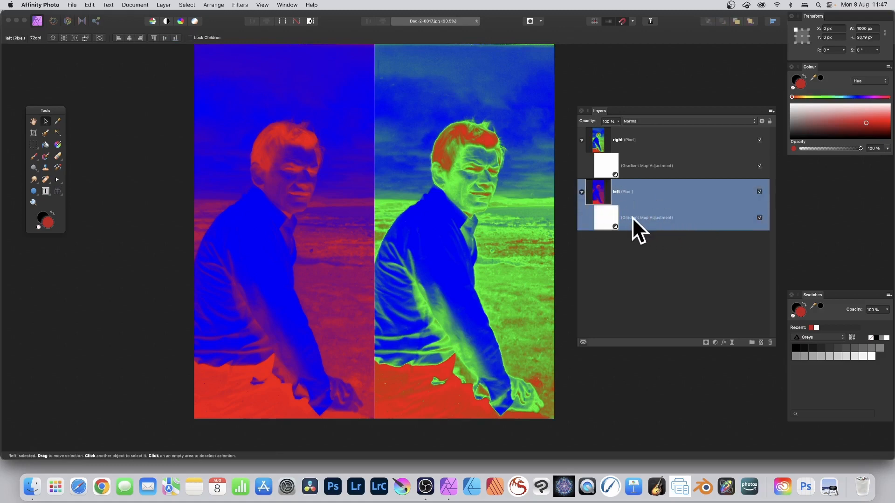
click(596, 139)
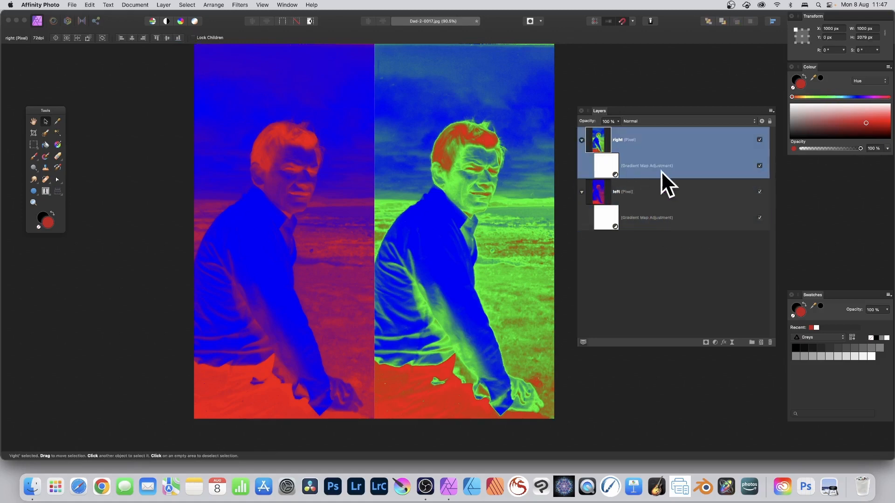
Move the left layer above the right one and place the right layer's Gradient Map adjustment on top of the stack.
drag(599, 186, 591, 125)
drag(608, 212, 590, 127)
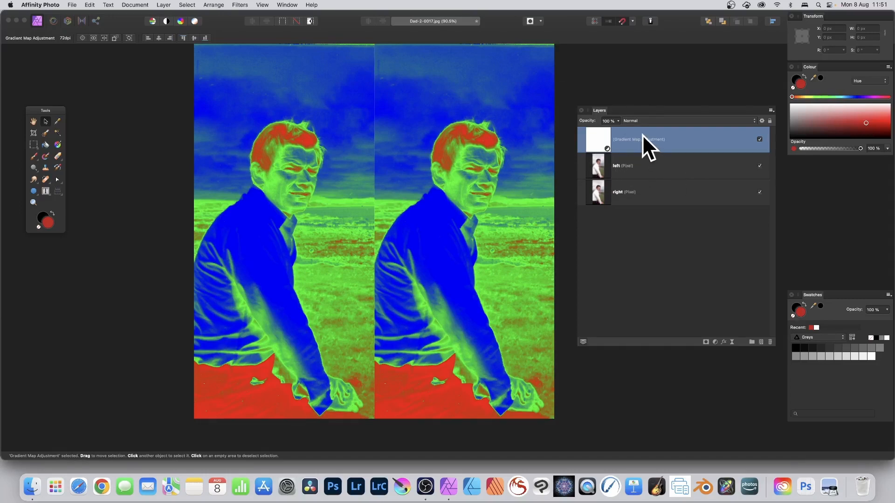
Group the Gradient Map adjustment with the left layer and expand the group.
shift+click(623, 166)
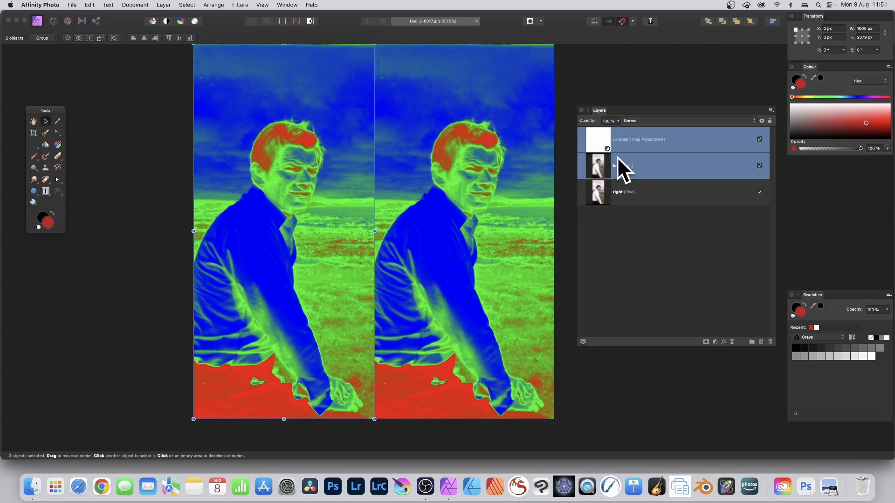
click(216, 4)
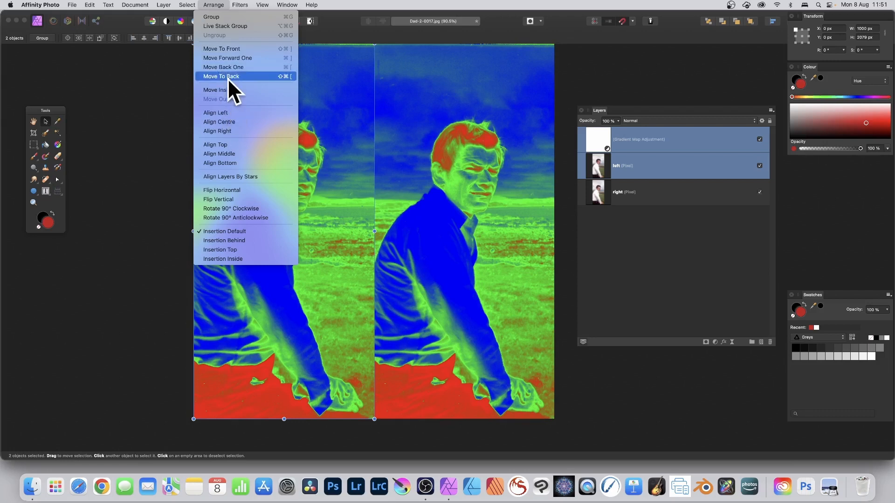
click(211, 17)
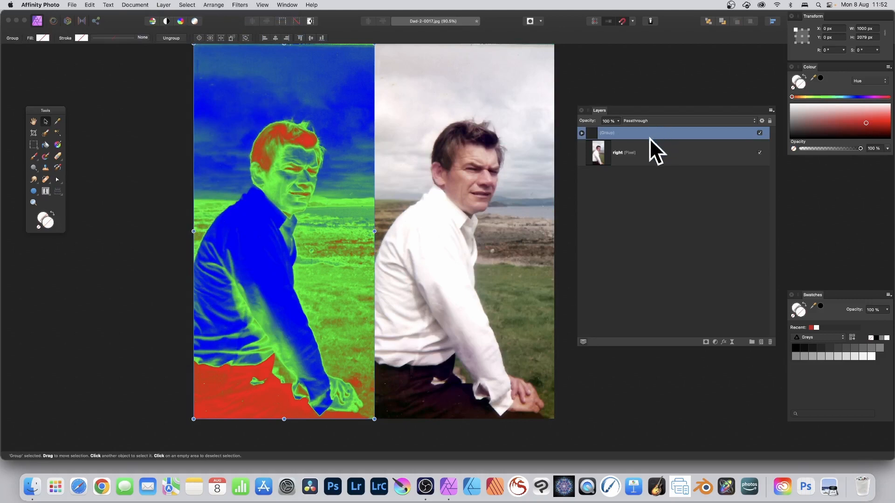
click(582, 133)
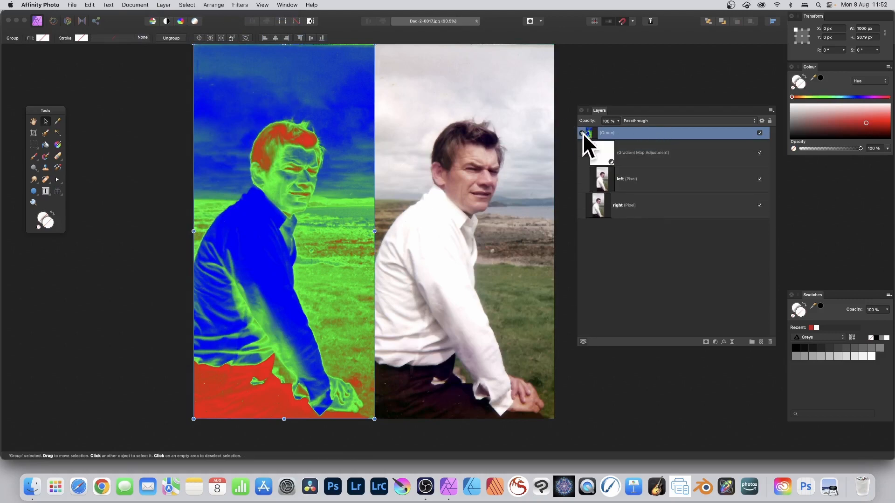
Check the grouped Gradient Map adjustment and left layer, and ungroup them.
click(604, 150)
click(595, 178)
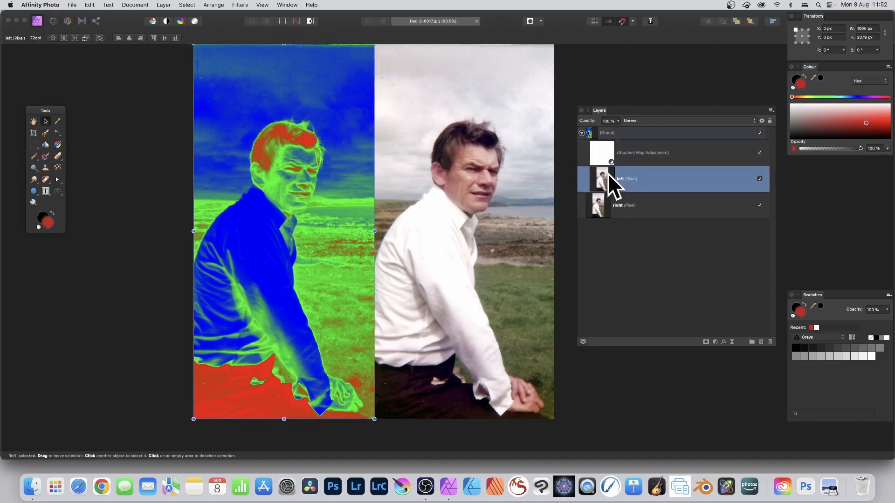
click(597, 145)
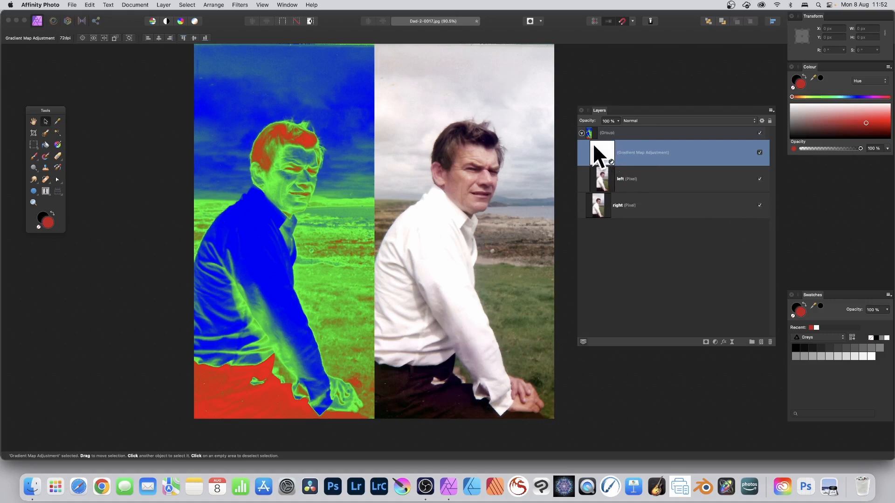
click(604, 132)
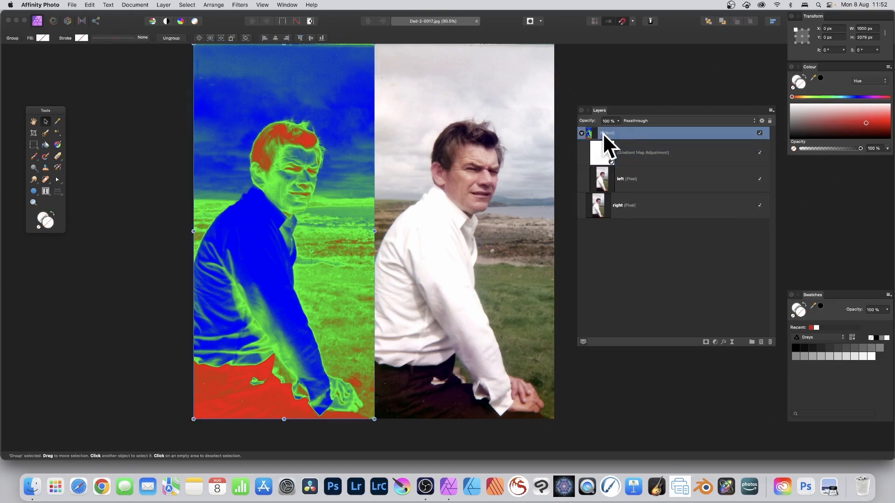
click(221, 5)
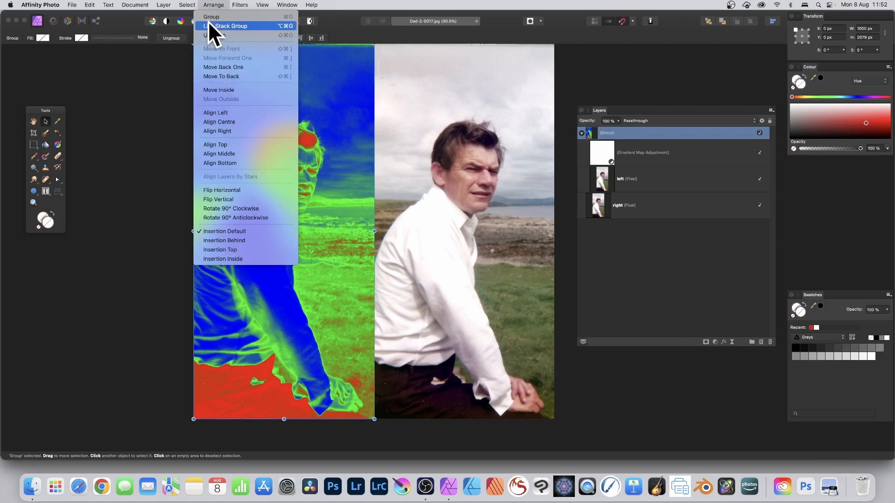
click(216, 36)
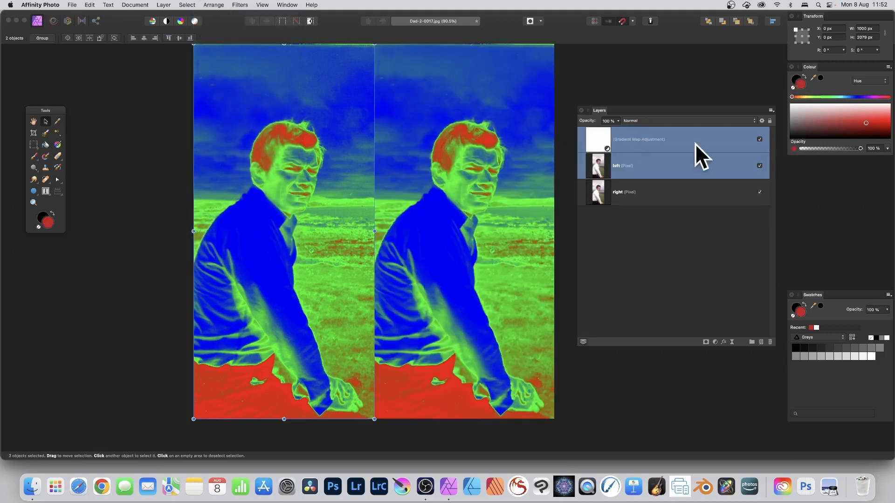
Group the Gradient Map adjustment with the right layer and expand the group.
click(644, 233)
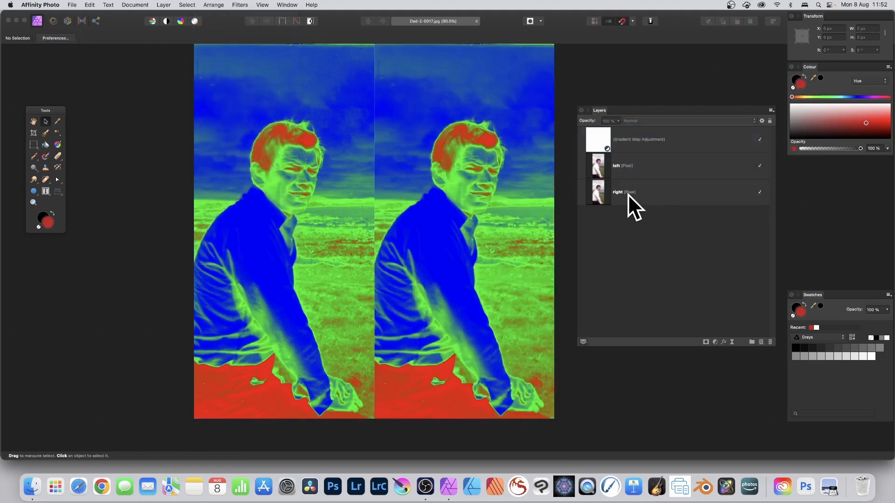
click(634, 142)
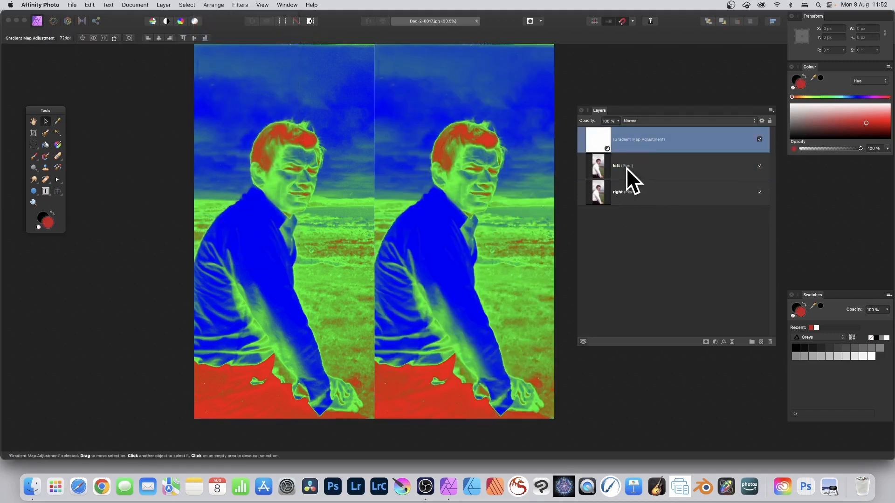
super+click(621, 192)
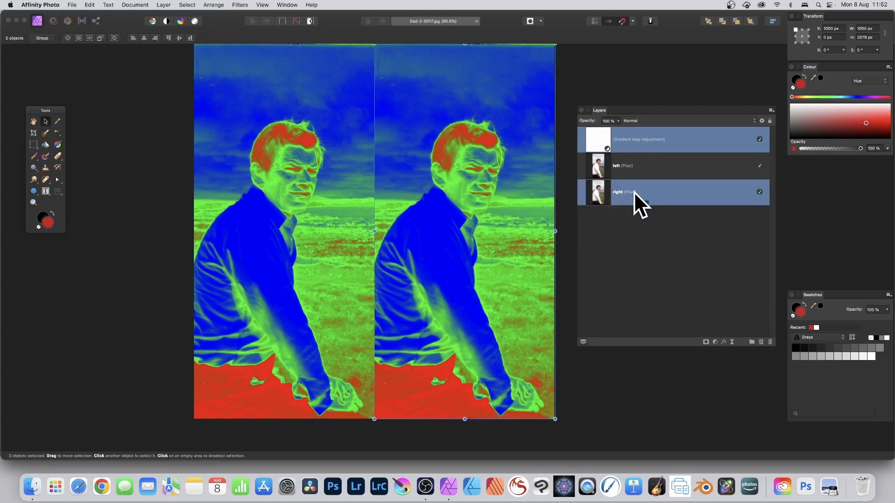
click(212, 4)
key(super+g)
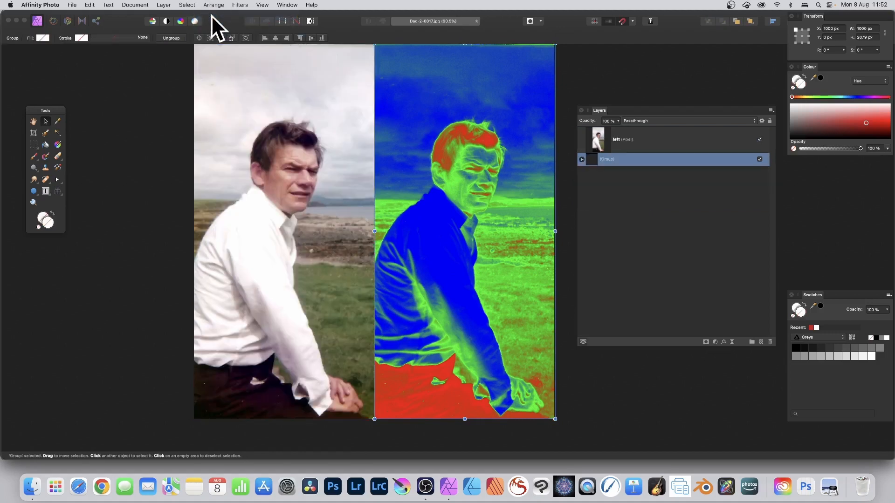
click(581, 159)
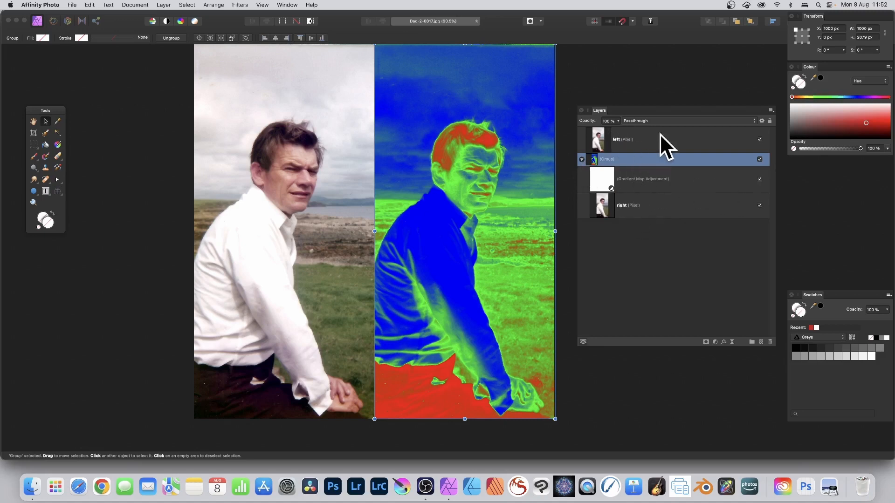
Move the group holding the right layer and its Gradient Map adjustment above the left layer and expand it.
click(581, 160)
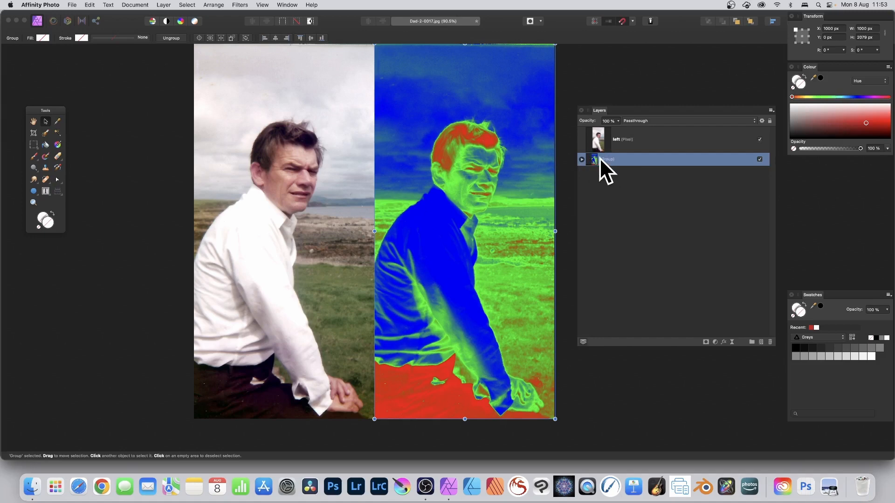
drag(591, 129, 592, 126)
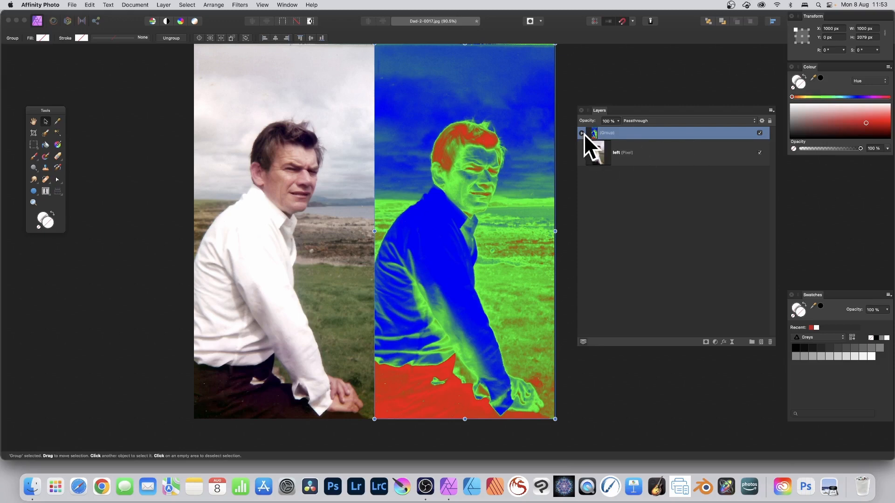
click(581, 133)
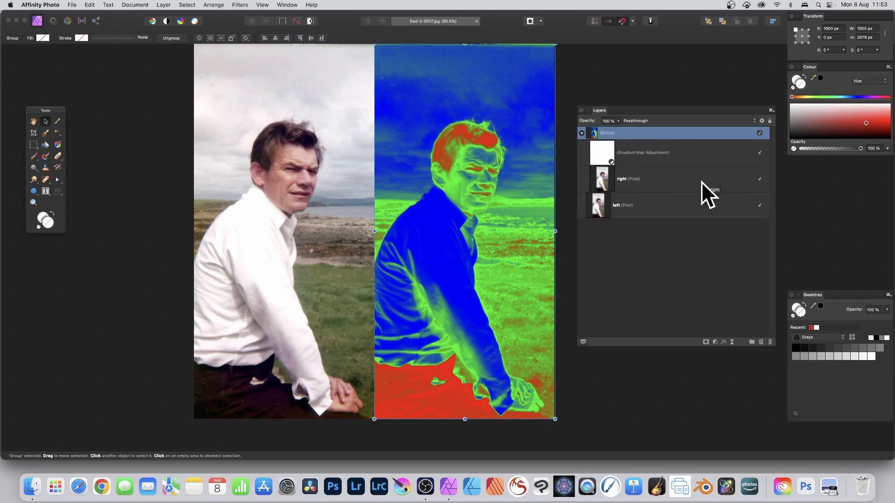
click(622, 206)
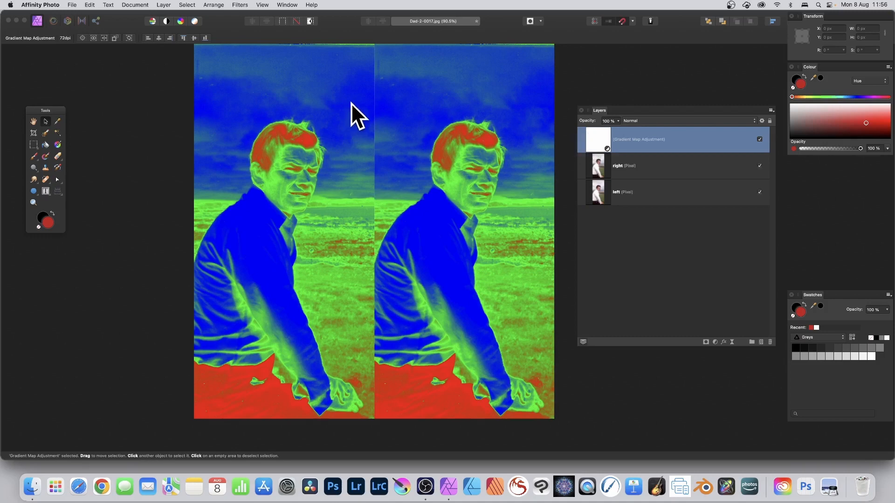
Mask the Gradient Map adjustment with a linear gradient running down the right photo, tilting its white end toward the photo's right edge.
click(56, 145)
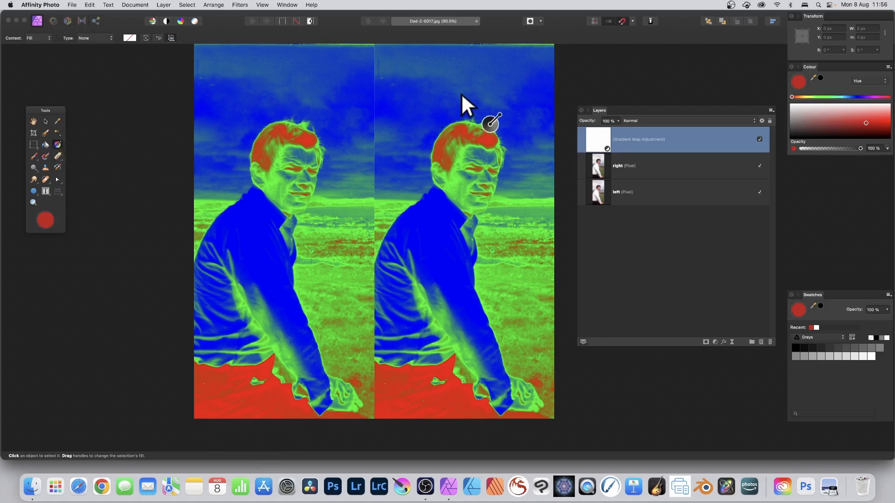
drag(464, 76, 487, 329)
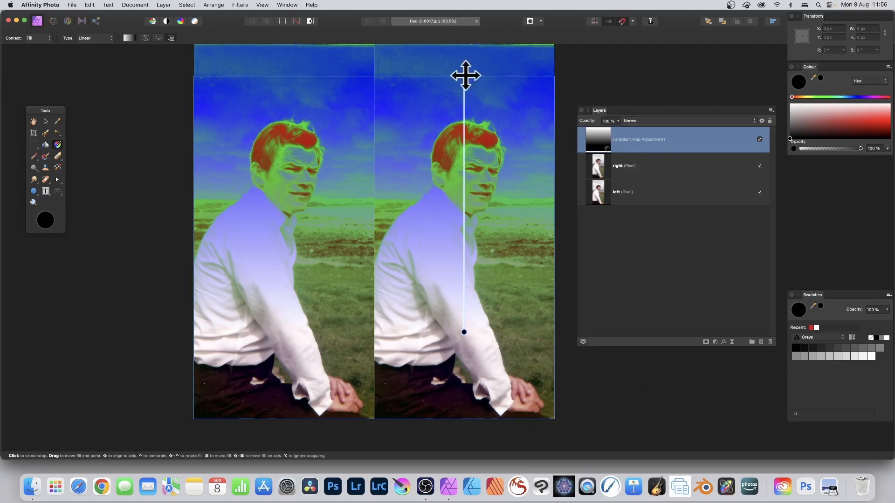
drag(465, 75, 550, 112)
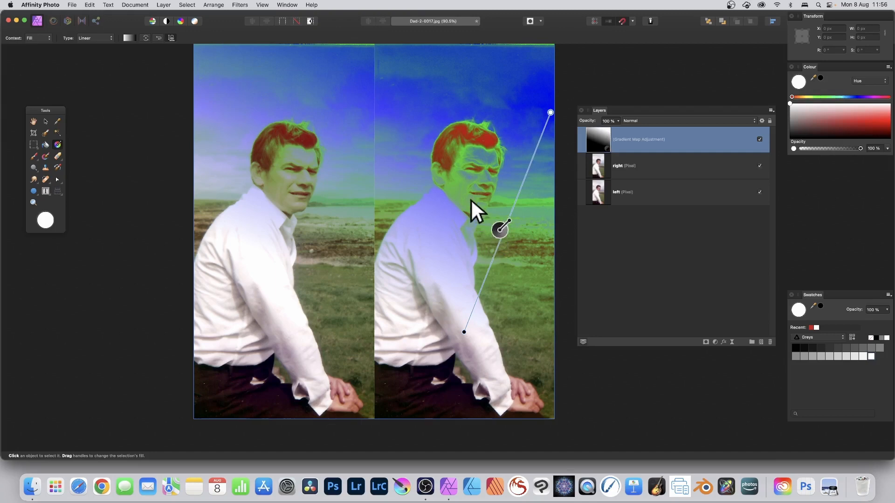
Place the Gradient Map adjustment between the right and left layers and redraw its mask gradient diagonally across the left photo.
click(598, 133)
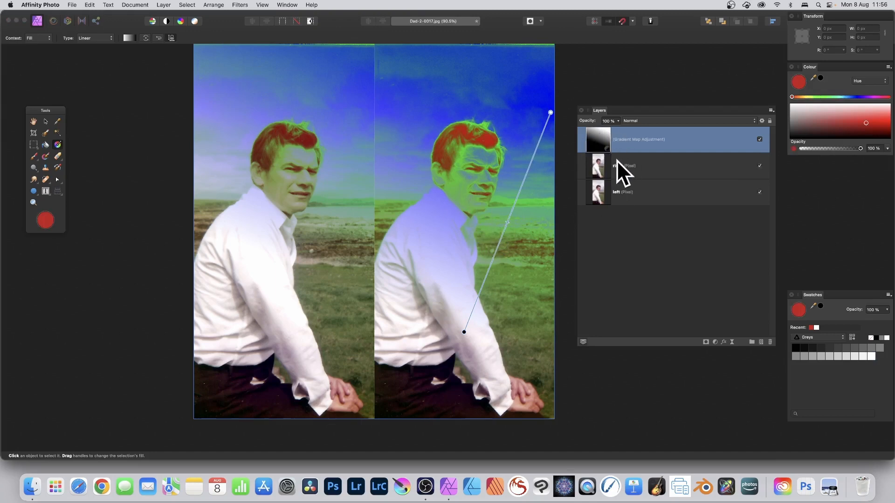
drag(602, 135, 596, 174)
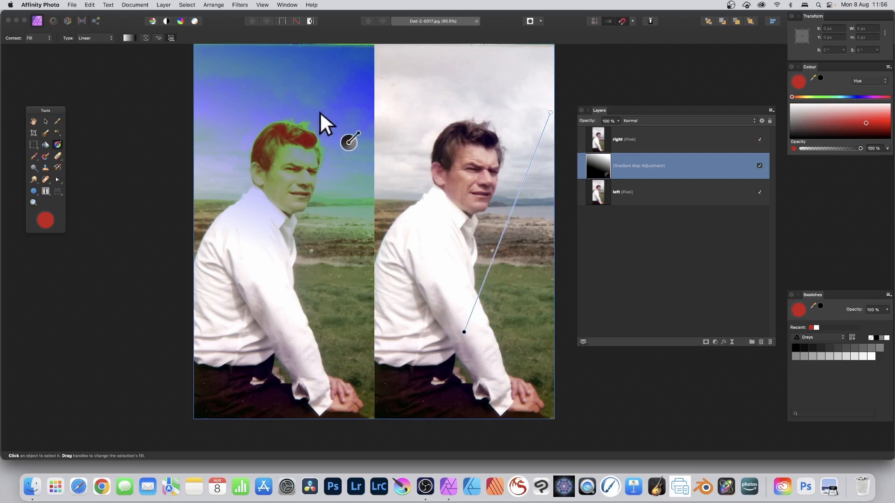
drag(320, 112, 203, 239)
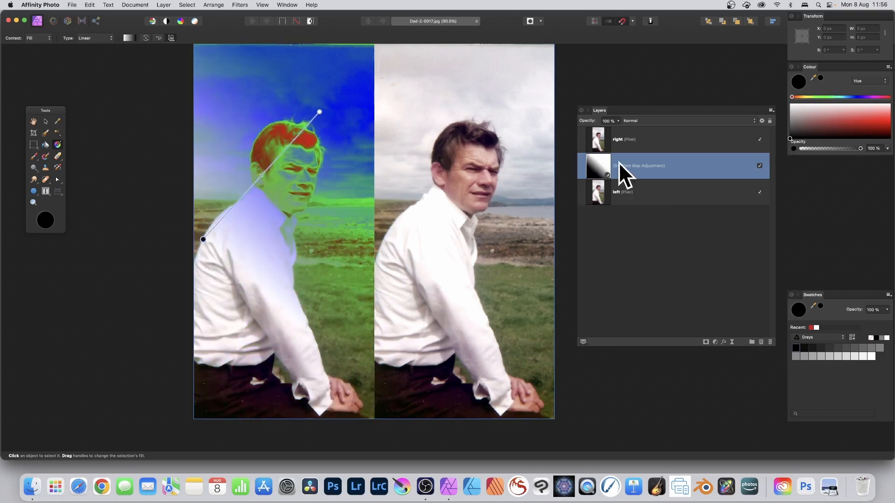
Group the right layer with the Gradient Map adjustment and place the adjustment above the right layer inside the group.
shift+click(620, 137)
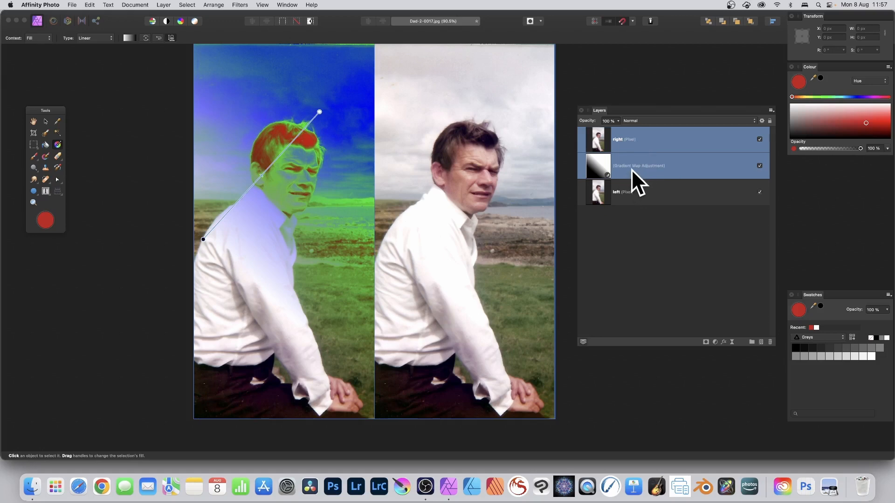
click(210, 4)
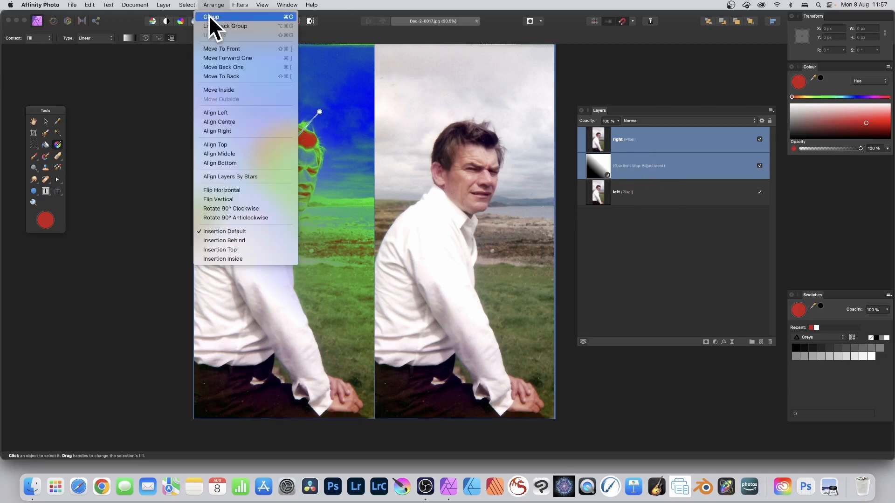
click(208, 17)
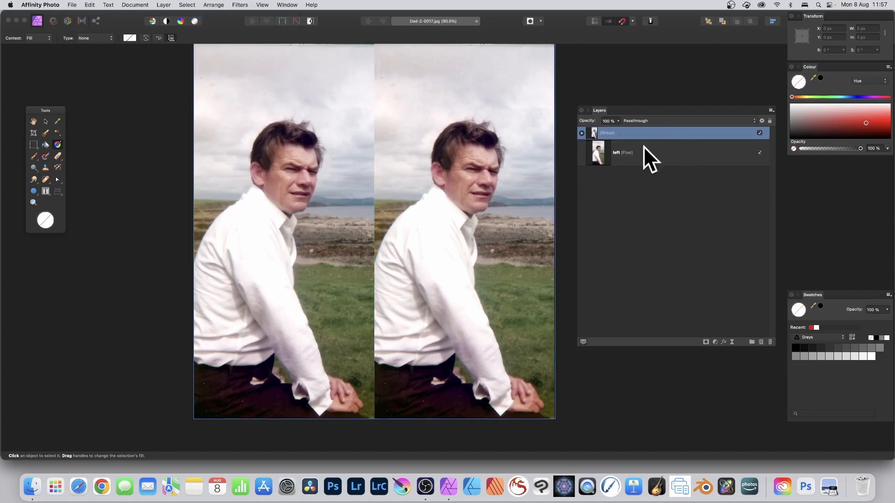
click(581, 133)
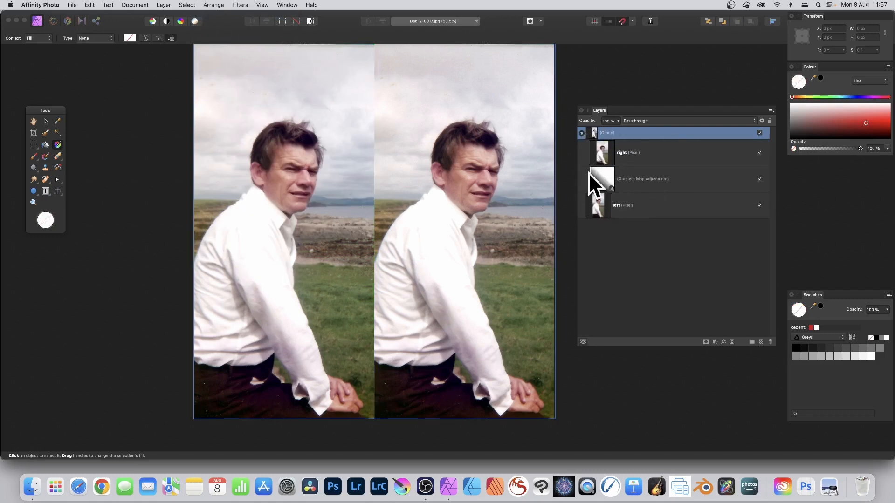
click(604, 177)
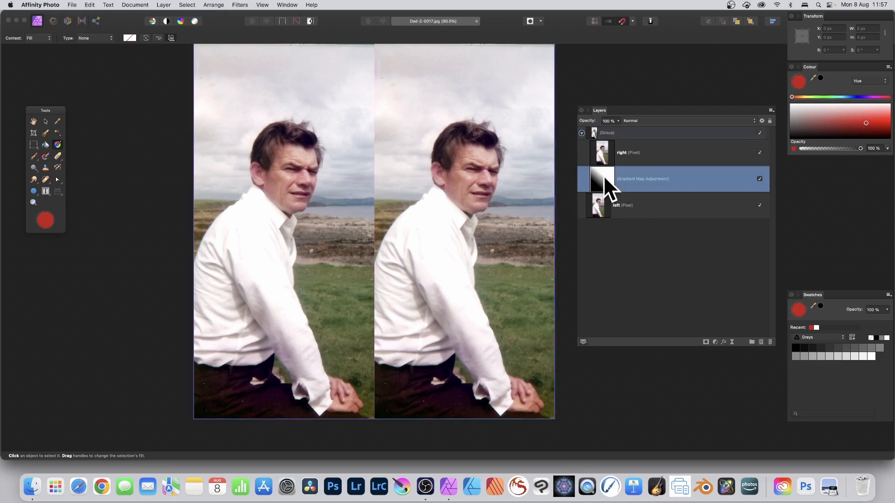
drag(606, 177, 600, 142)
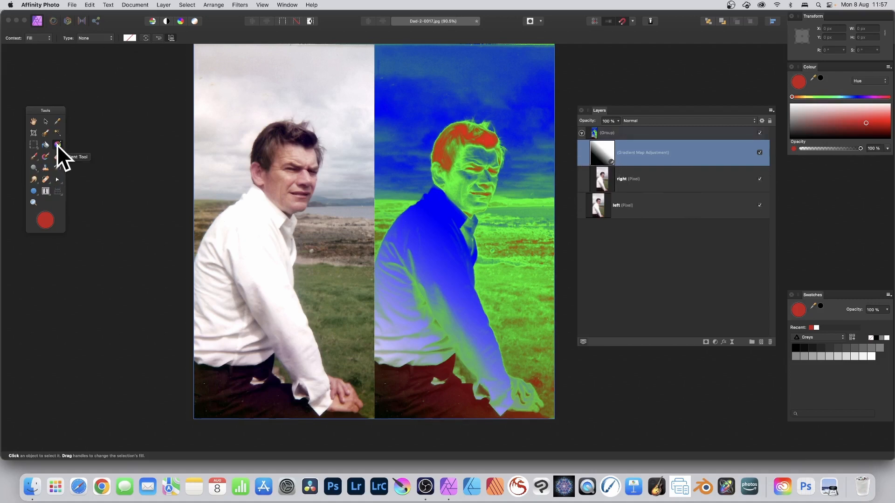
Redraw the grouped adjustment's mask gradient on the right photo from the torso up to the sky, and extend its white end toward the hands.
drag(457, 265, 506, 77)
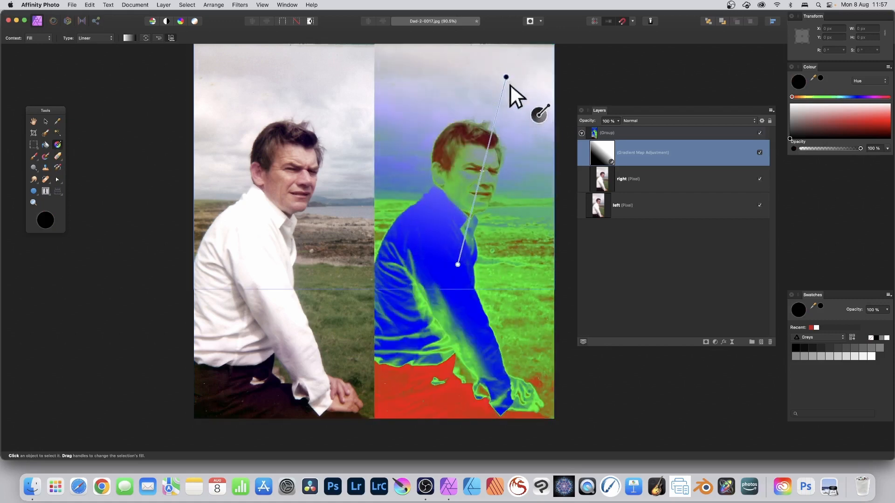
click(457, 264)
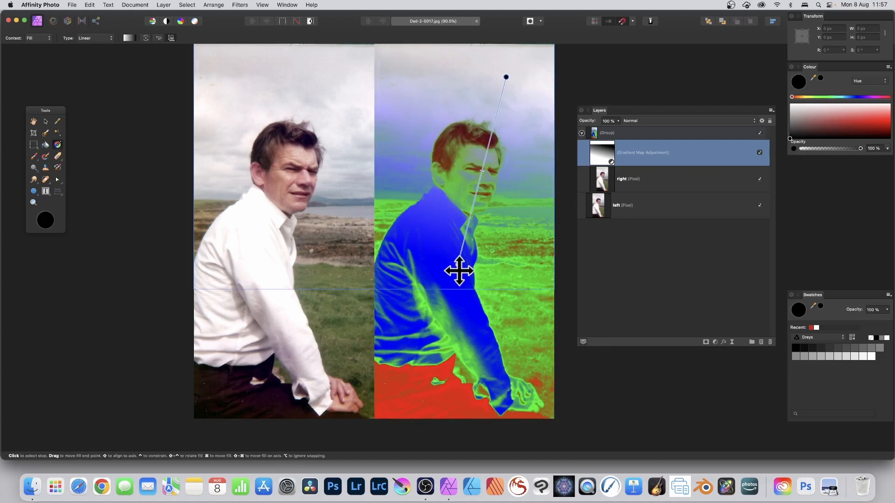
drag(458, 264, 513, 348)
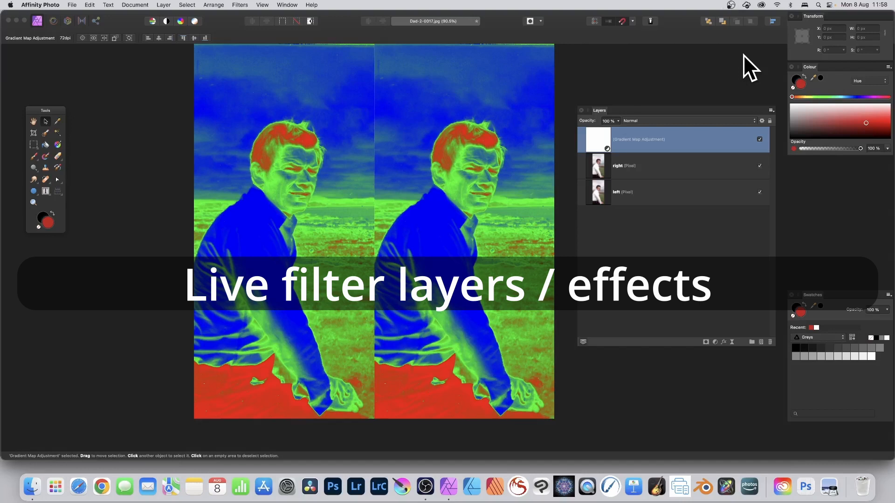
Add a live Motion Blur filter to the Gradient Map adjustment with a radius of about 820 px and a rotation of 177°.
click(168, 5)
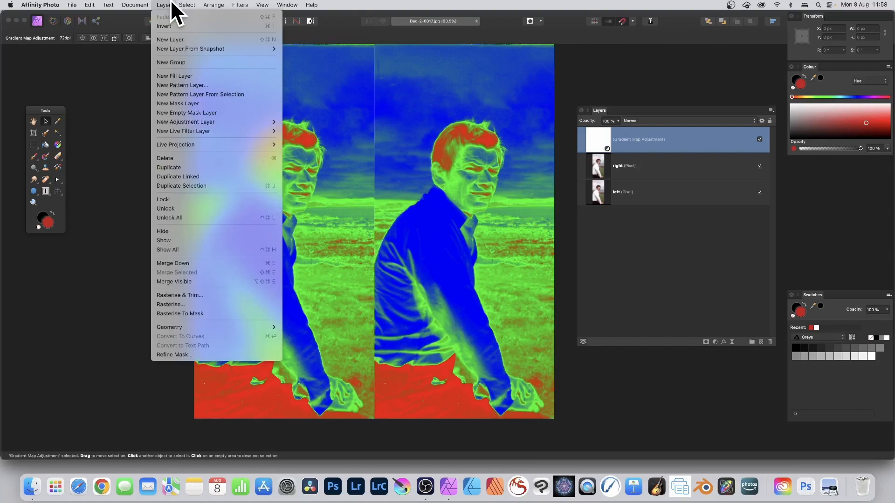
mouse_move(201, 131)
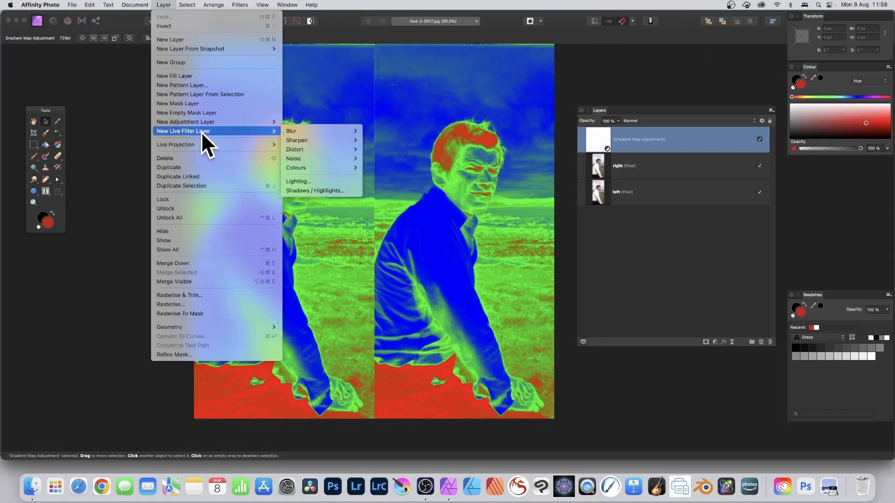
mouse_move(303, 130)
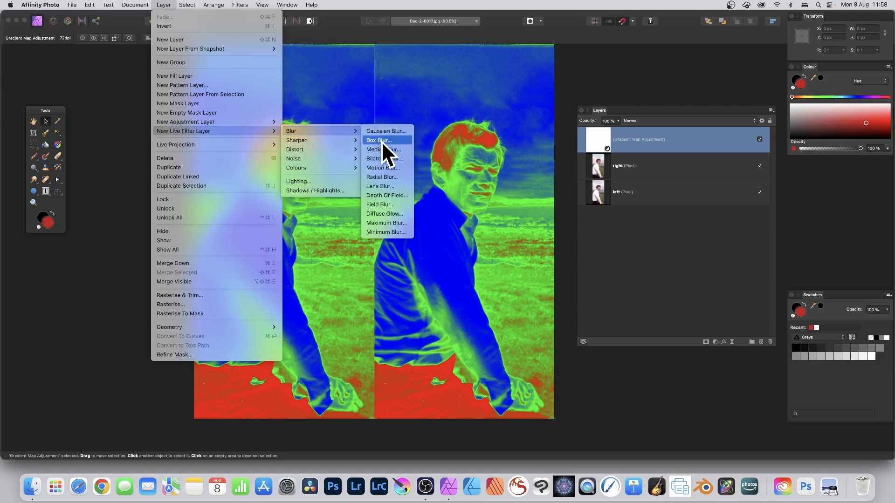
click(381, 166)
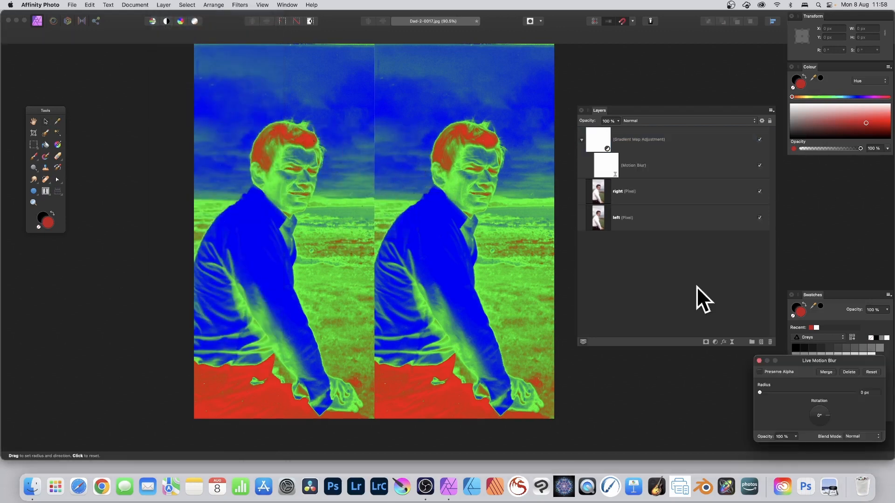
drag(830, 360, 356, 152)
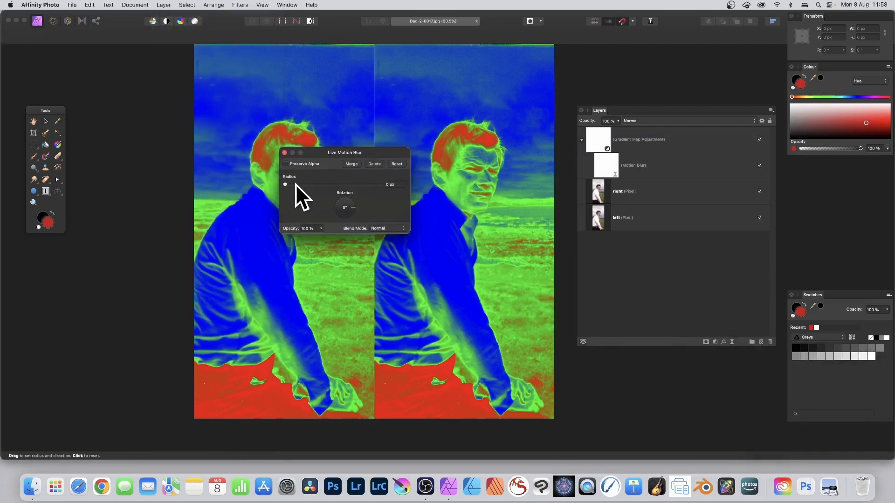
drag(296, 183, 325, 186)
drag(300, 140, 390, 254)
click(284, 155)
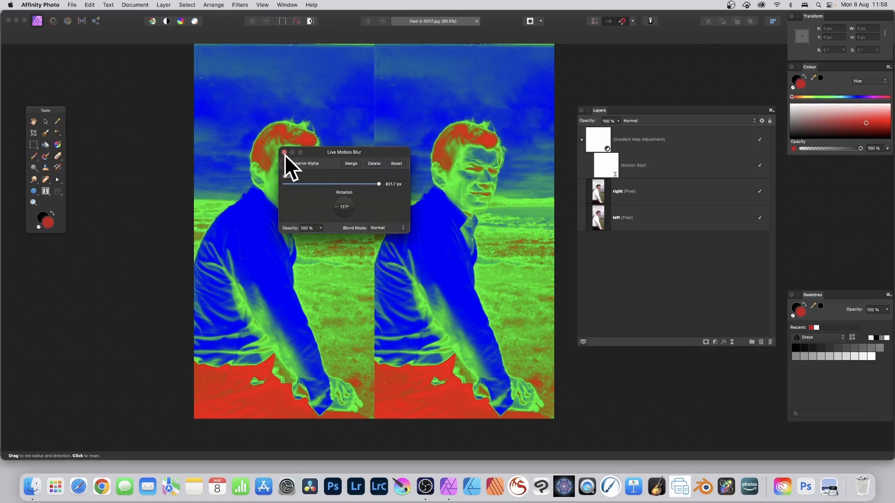
click(286, 153)
click(284, 152)
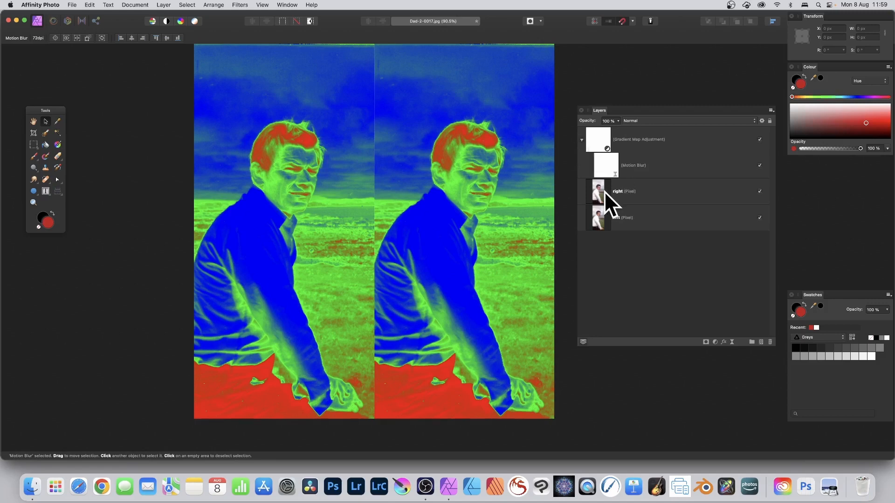
Move the Motion Blur filter out of the Gradient Map adjustment to the top of the stack and review the layer insertion options.
click(607, 164)
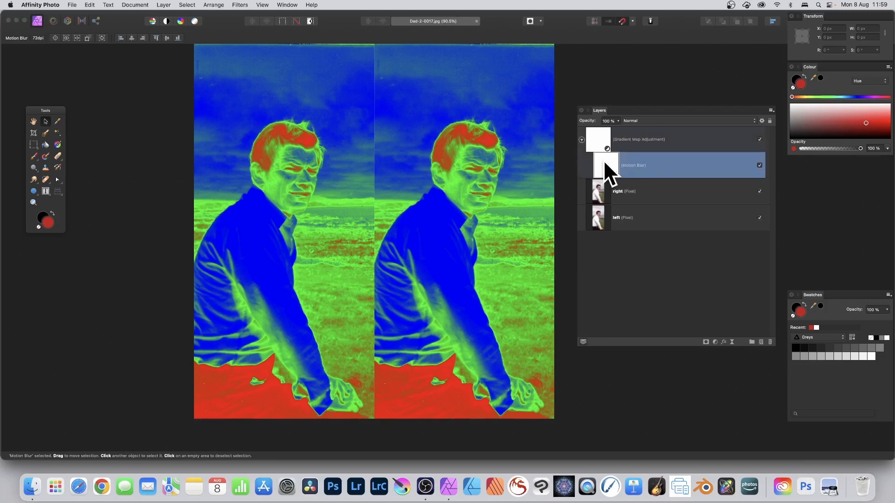
mouse_move(603, 161)
mouse_down()
mouse_move(594, 138)
mouse_move(608, 155)
mouse_up()
drag(598, 144, 596, 127)
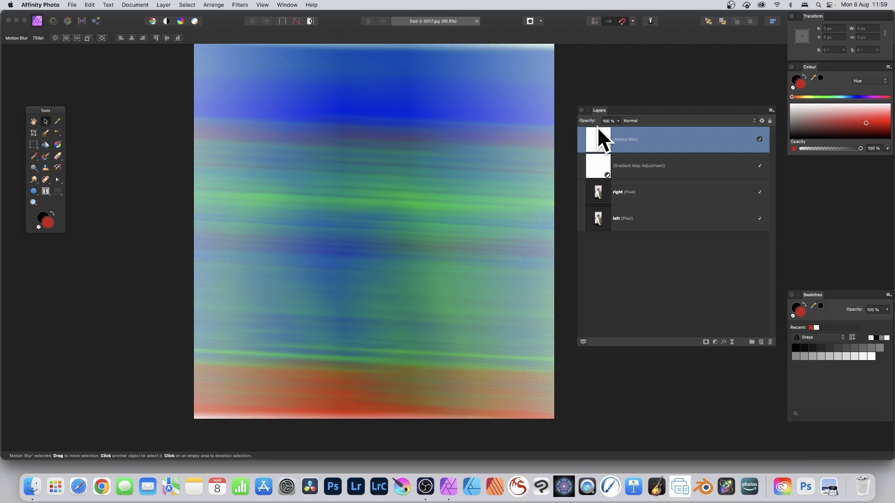
click(213, 4)
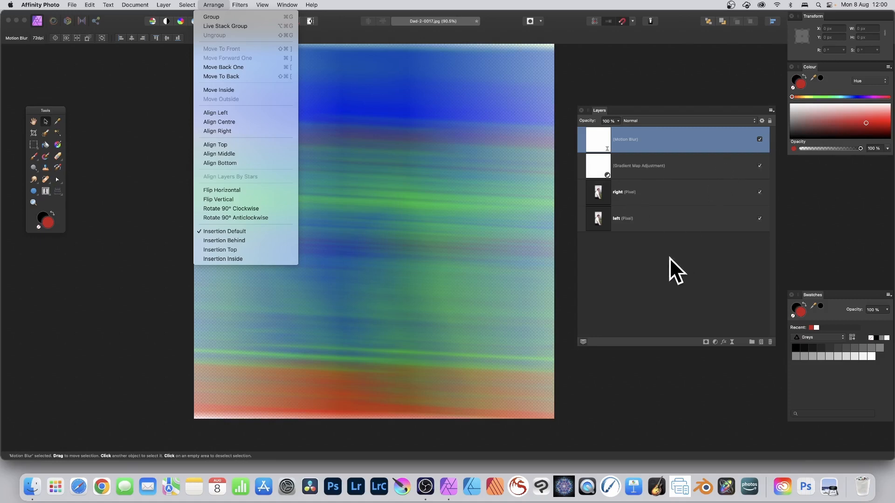
click(644, 262)
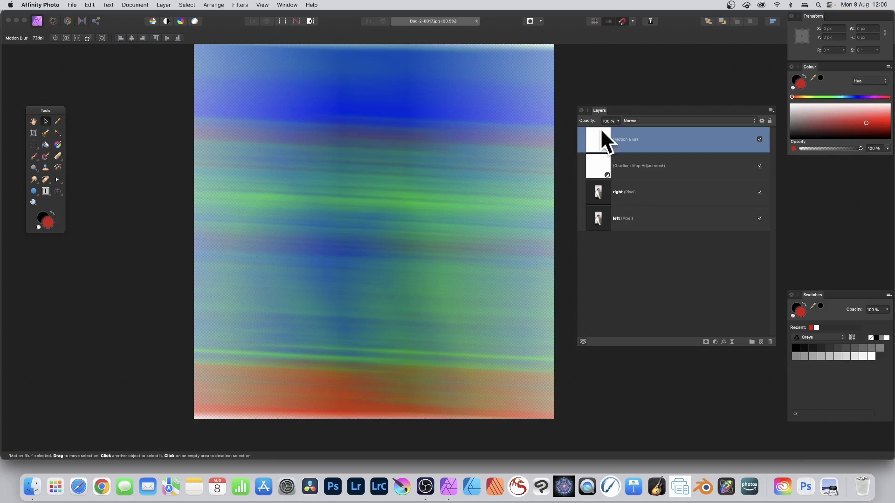
Move the Motion Blur filter below the Gradient Map adjustment, and further down between the right and left layers.
drag(598, 153, 595, 175)
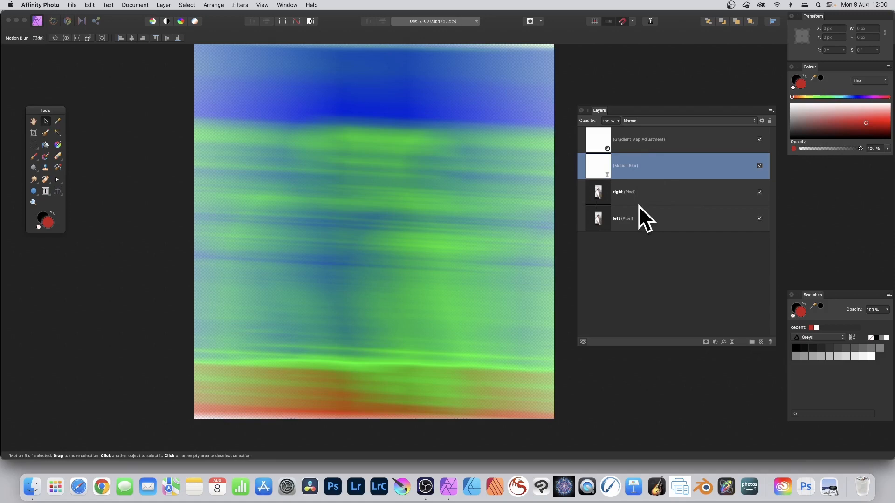
drag(594, 158, 600, 174)
drag(600, 160, 598, 170)
drag(599, 161, 591, 200)
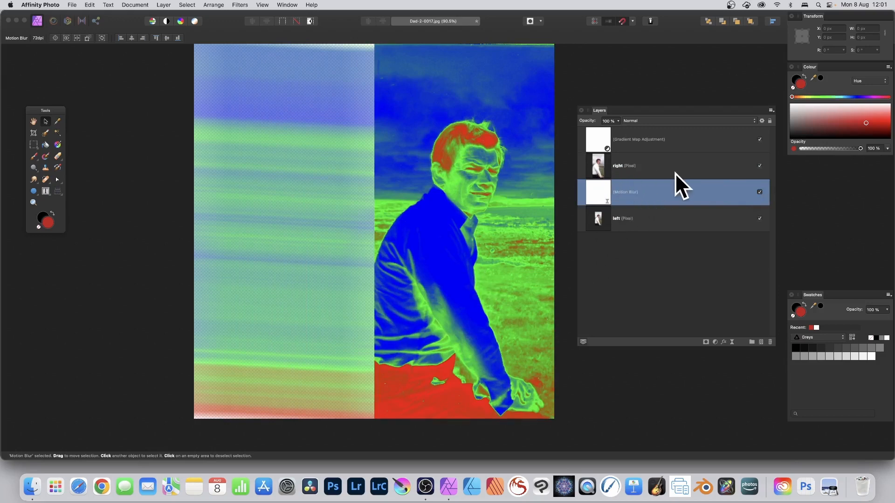
click(629, 166)
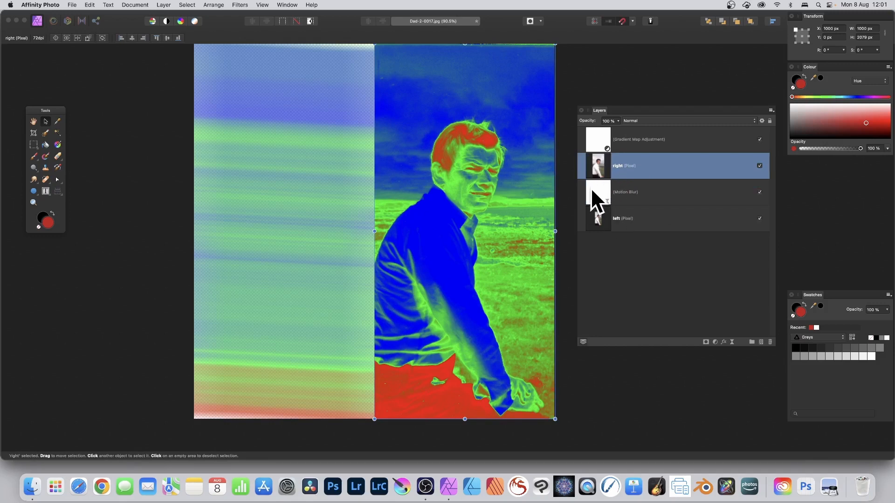
Move the Motion Blur filter to the bottom of the stack, and nest it inside the left layer.
drag(596, 188, 596, 231)
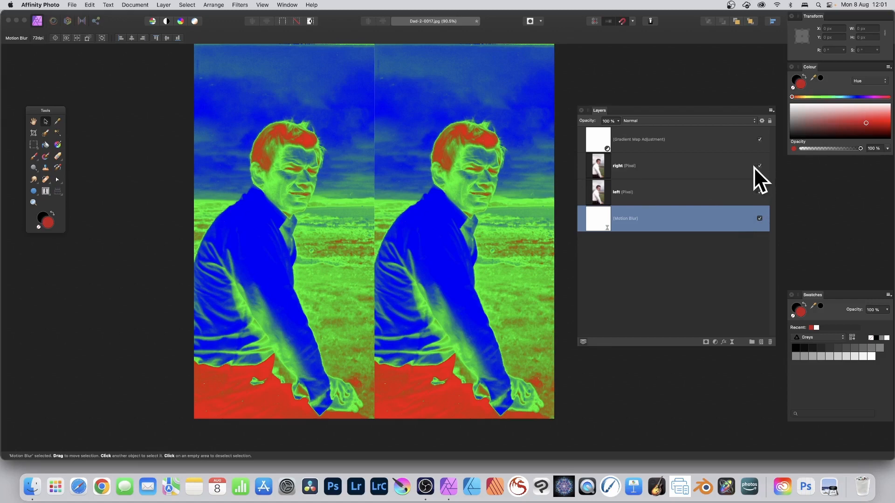
drag(606, 214, 611, 207)
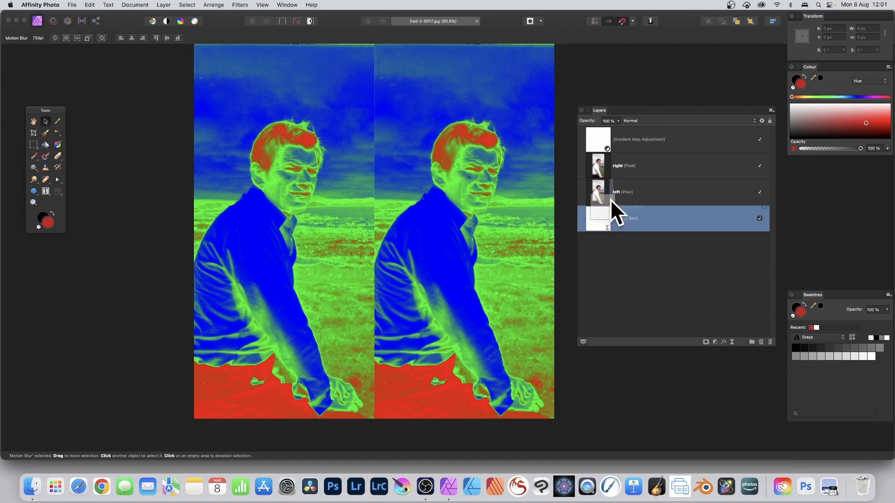
drag(611, 197, 611, 198)
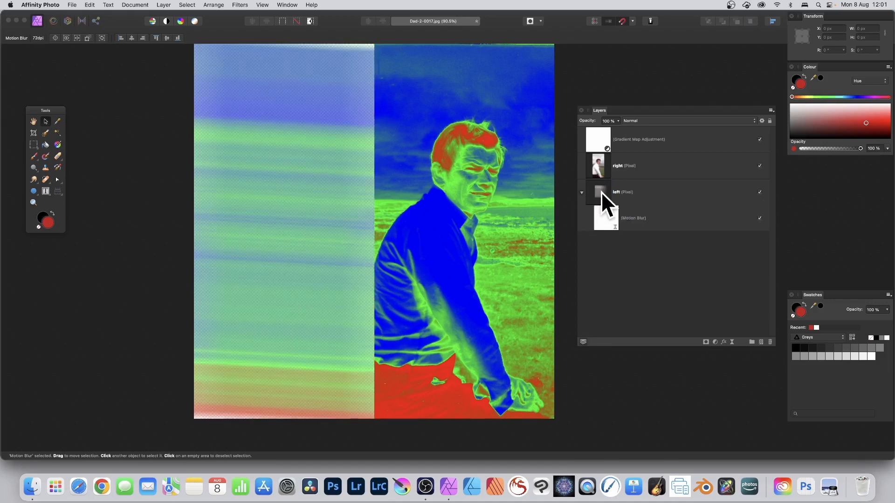
Reduce the radius of the left layer's Motion Blur filter to about 67.7 px.
click(601, 191)
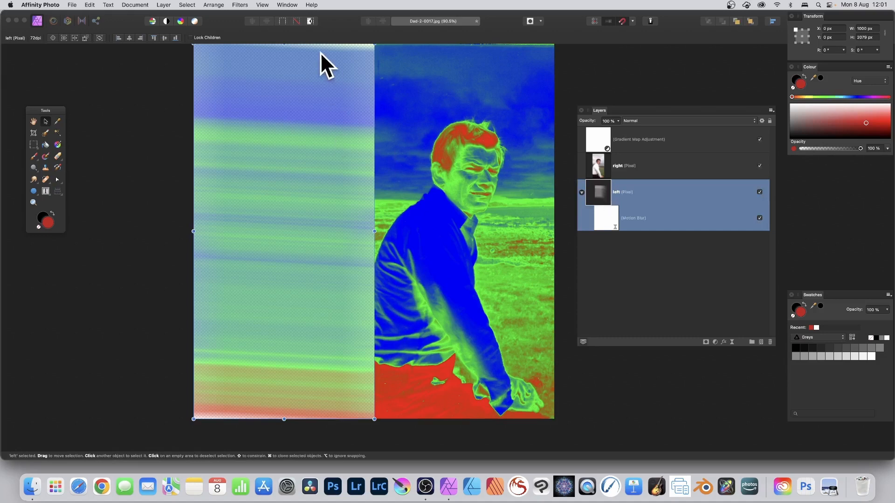
click(601, 214)
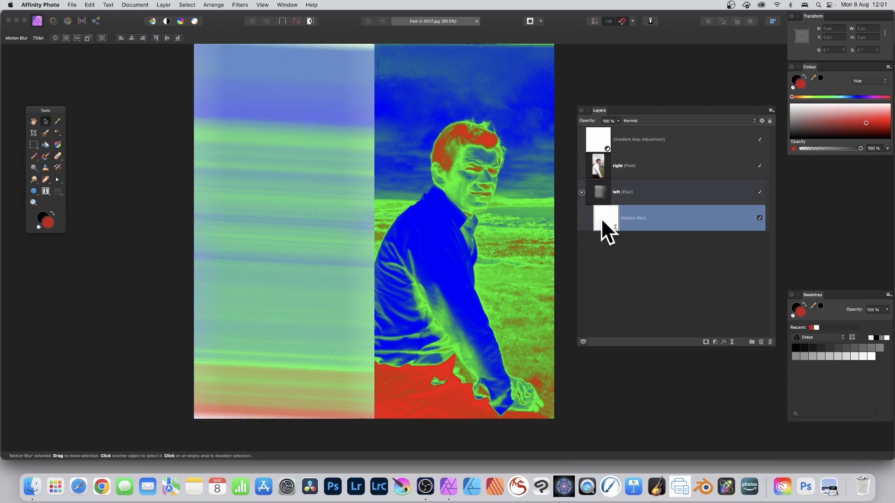
double_click(604, 220)
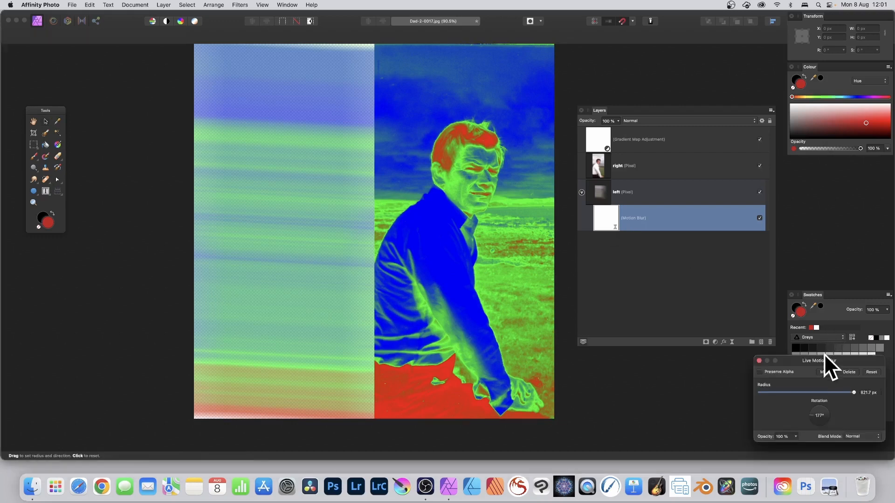
drag(824, 356, 496, 205)
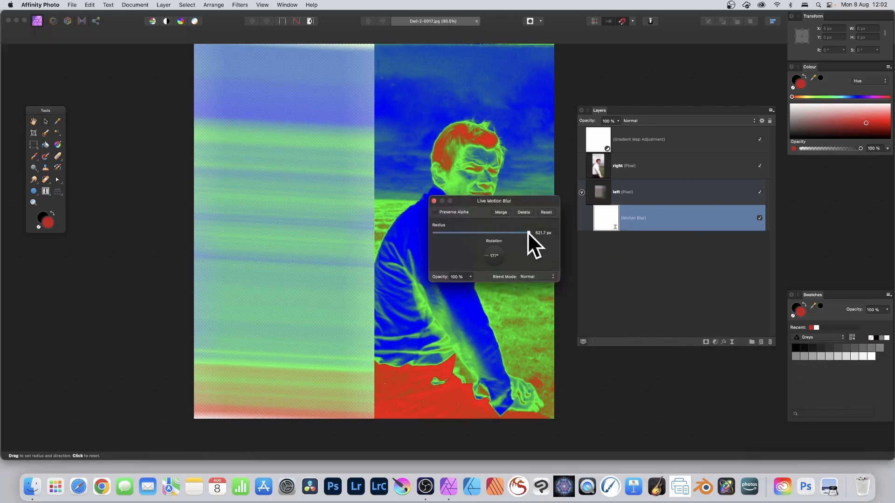
mouse_move(527, 232)
mouse_down()
mouse_move(514, 232)
mouse_move(532, 233)
mouse_move(521, 233)
mouse_up()
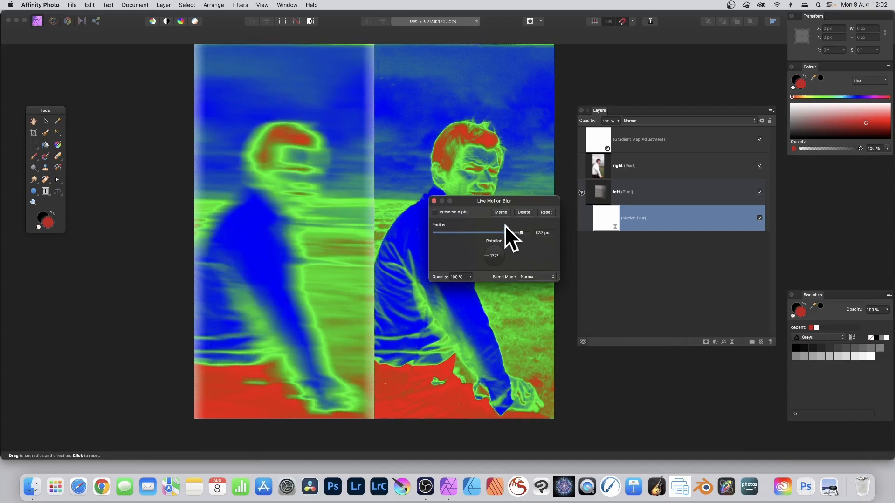
click(434, 201)
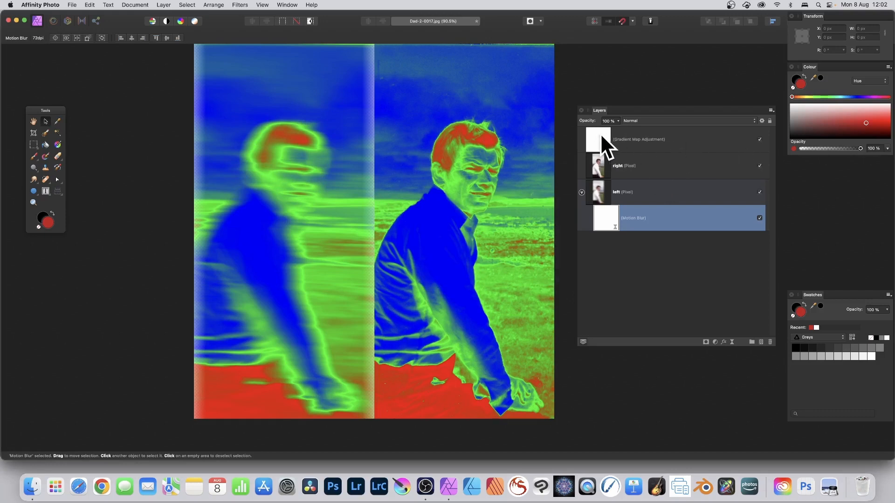
Nest the Gradient Map adjustment inside the right layer and expand that layer's contents.
drag(605, 138, 605, 158)
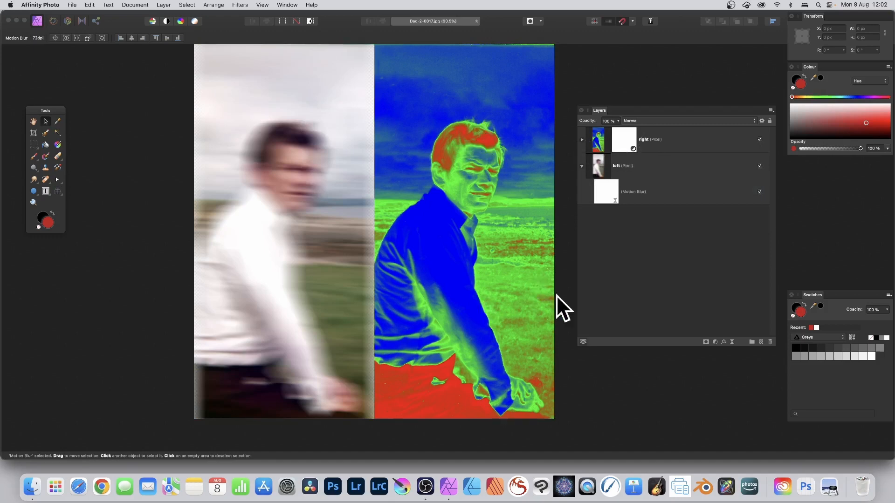
click(603, 168)
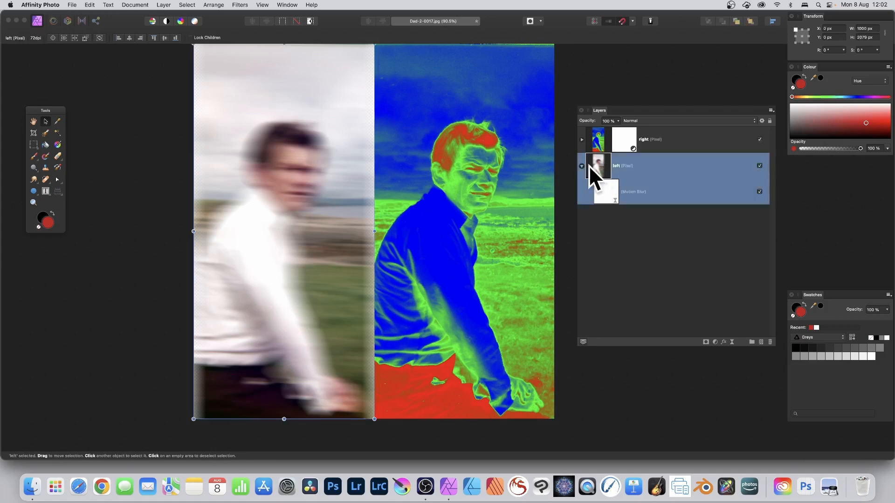
click(604, 189)
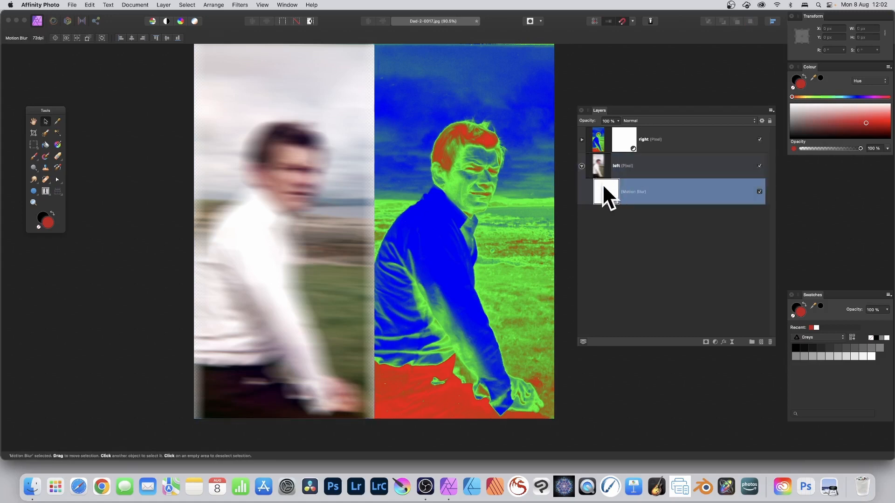
click(582, 139)
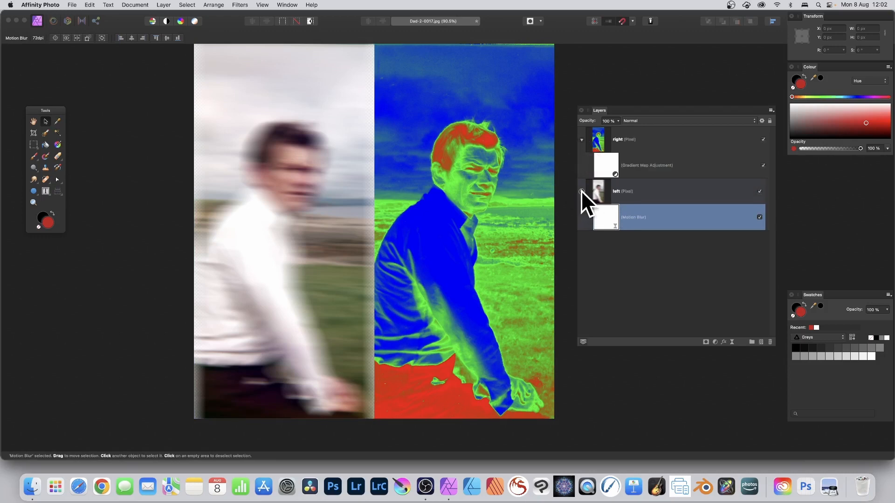
Try the Motion Blur filter inside the right layer above the Gradient Map adjustment, and return it to the left layer.
drag(608, 210, 605, 140)
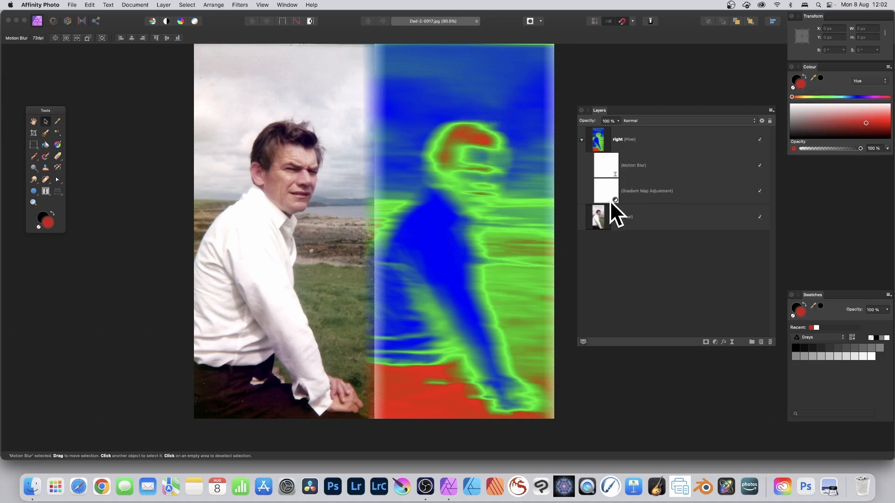
click(609, 166)
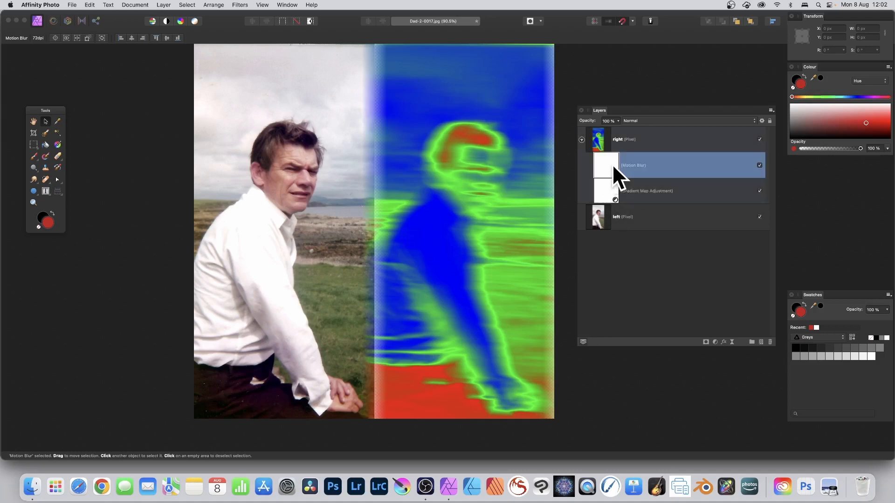
drag(613, 160, 606, 217)
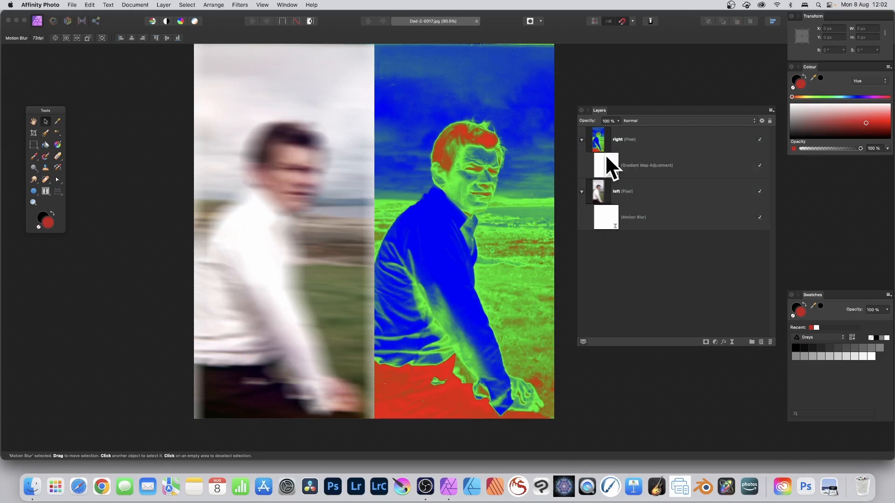
Duplicate the left layer's Motion Blur filter and nest one copy inside the right layer above the Gradient Map adjustment.
click(607, 216)
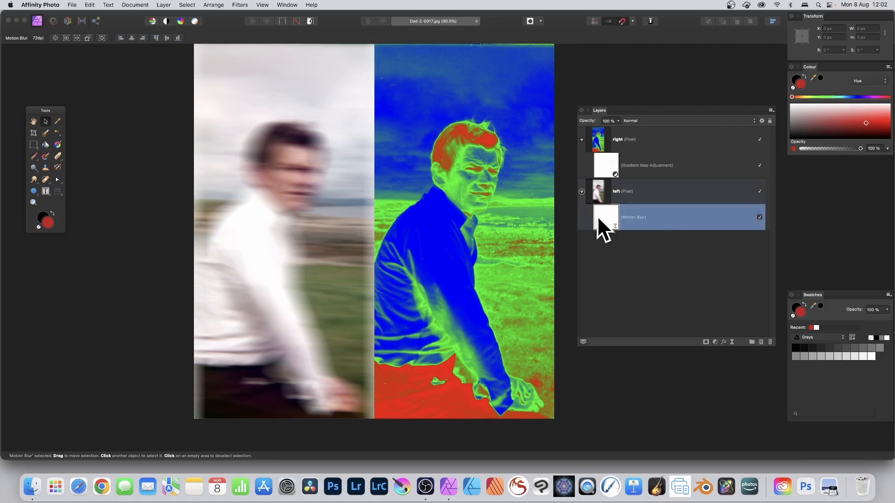
right_click(611, 216)
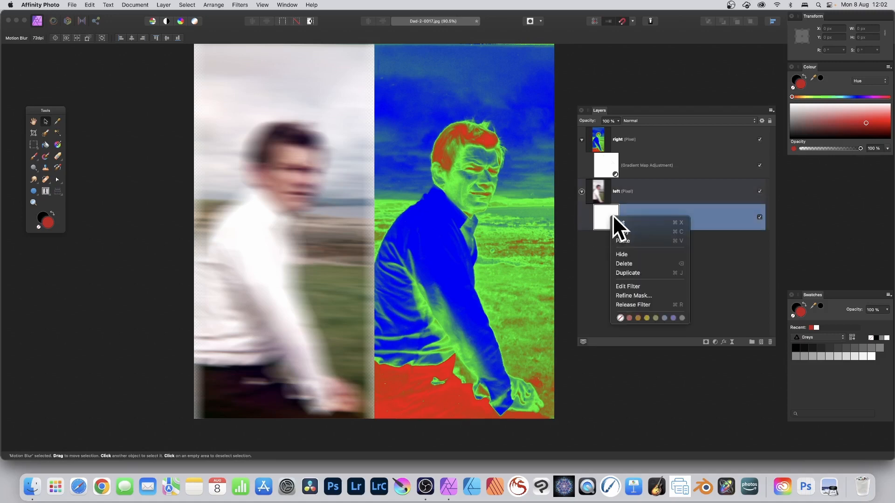
click(630, 273)
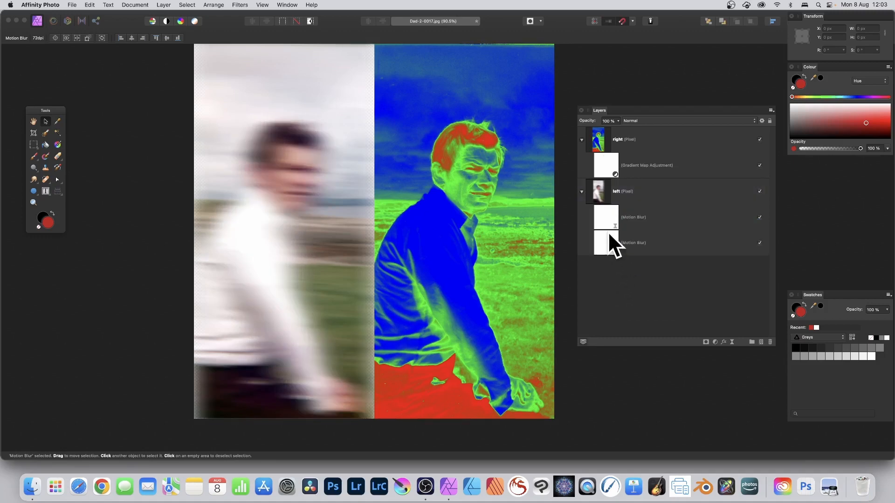
click(608, 235)
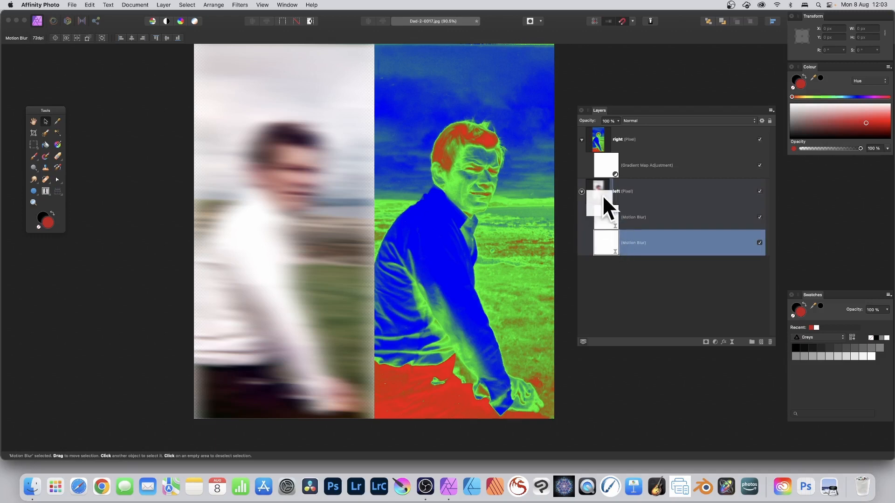
drag(602, 195, 609, 143)
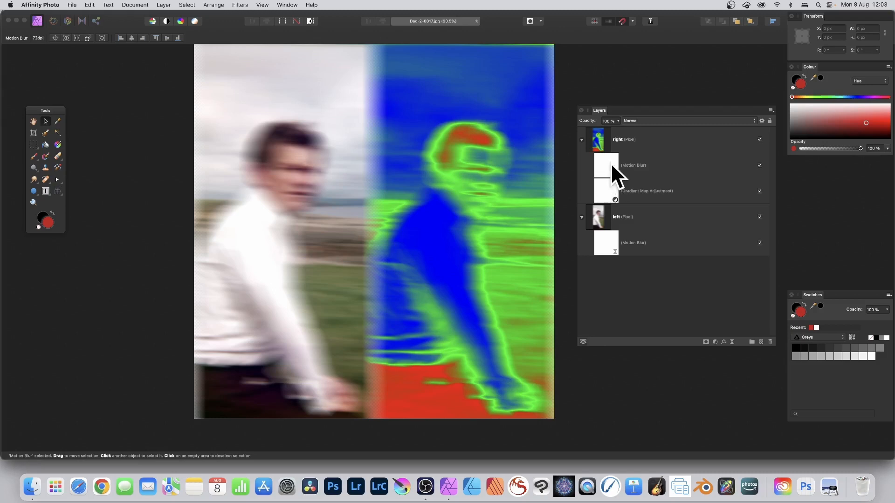
Set the right layer's Motion Blur filter to a radius of 100 px and a rotation of 90°.
click(609, 164)
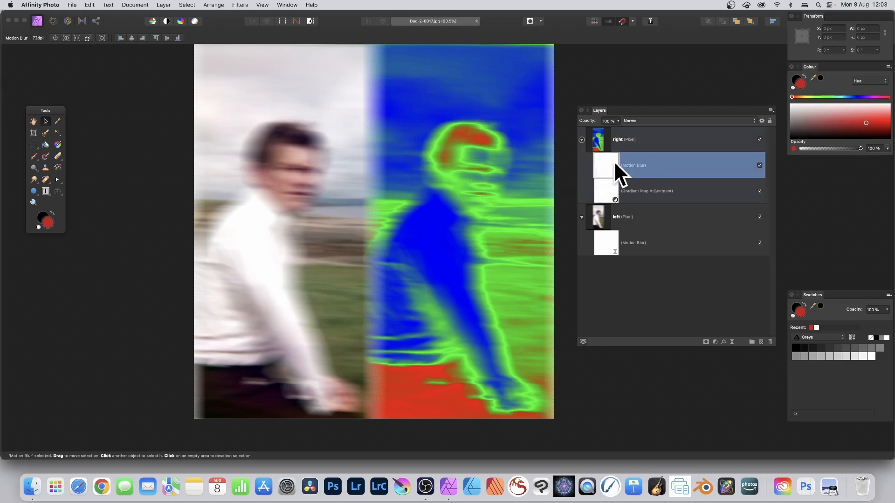
click(609, 241)
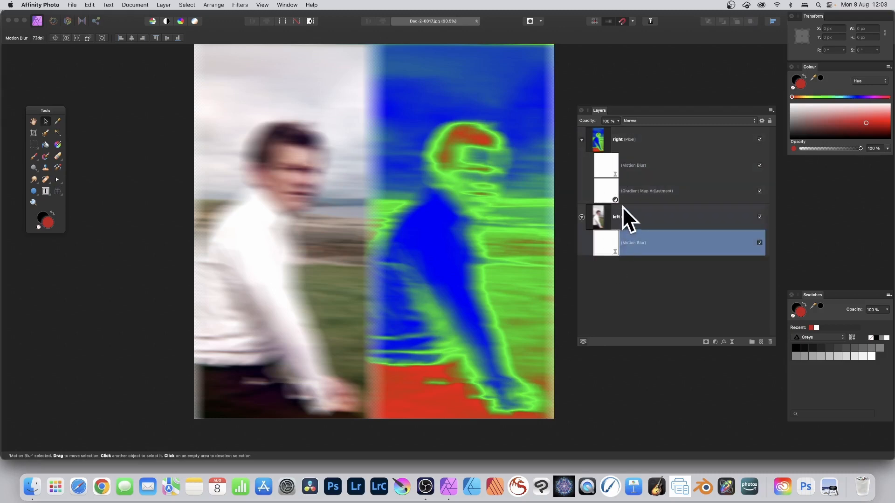
click(605, 161)
double_click(605, 163)
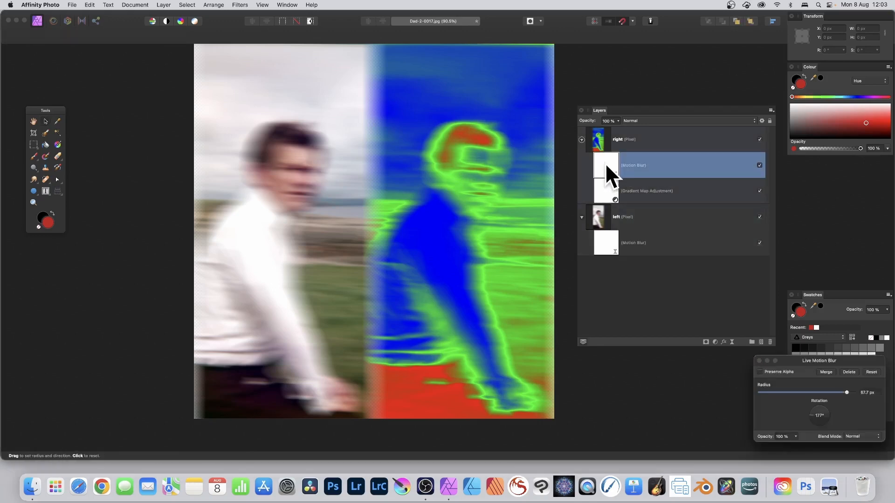
drag(830, 364, 427, 160)
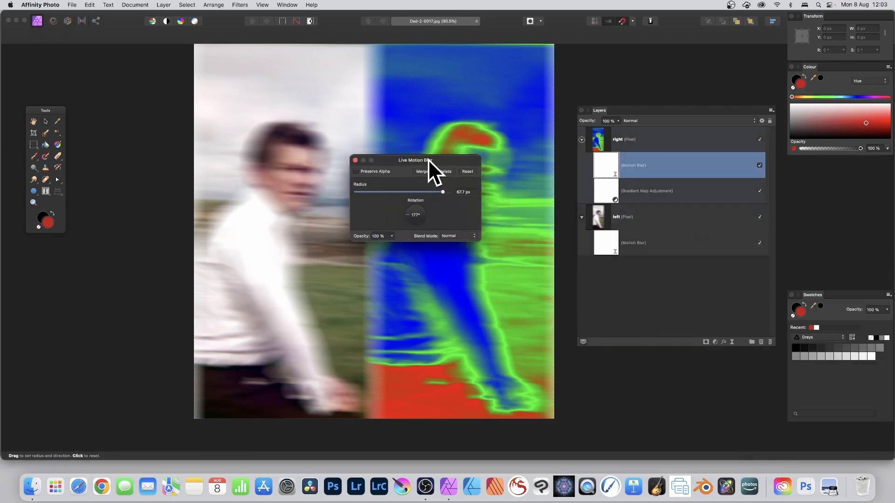
drag(405, 213, 477, 190)
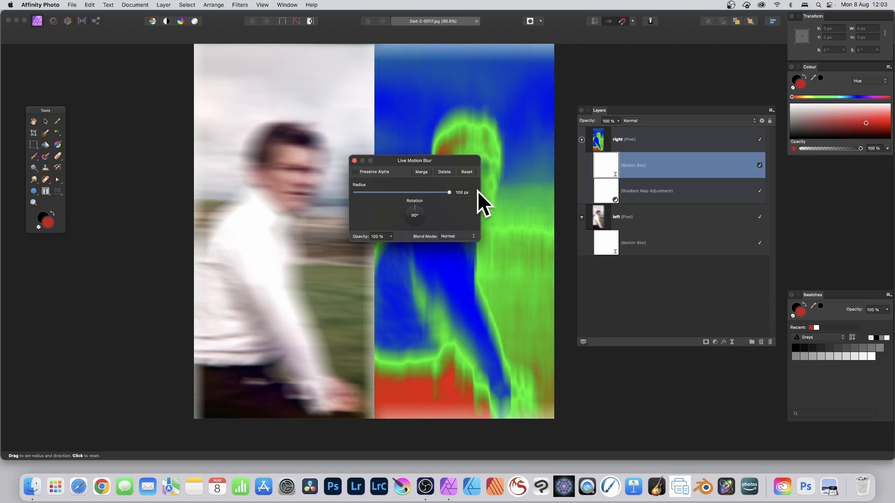
click(354, 160)
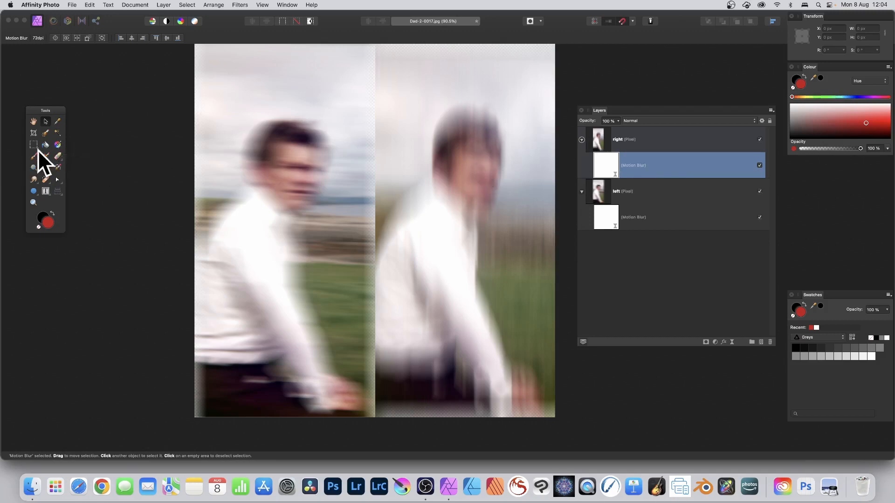
Mask the right layer's Motion Blur filter with a linear gradient from black in the sky to white near the photo's bottom edge.
click(57, 145)
drag(469, 87, 470, 305)
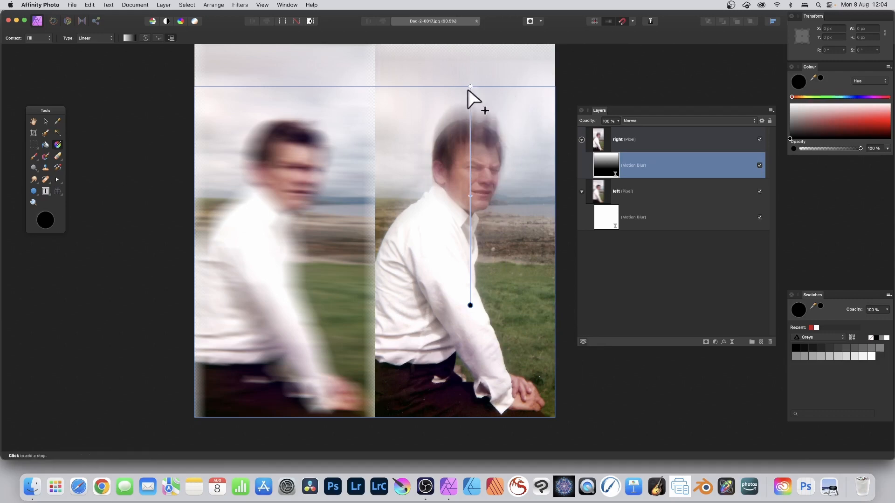
drag(472, 85, 470, 191)
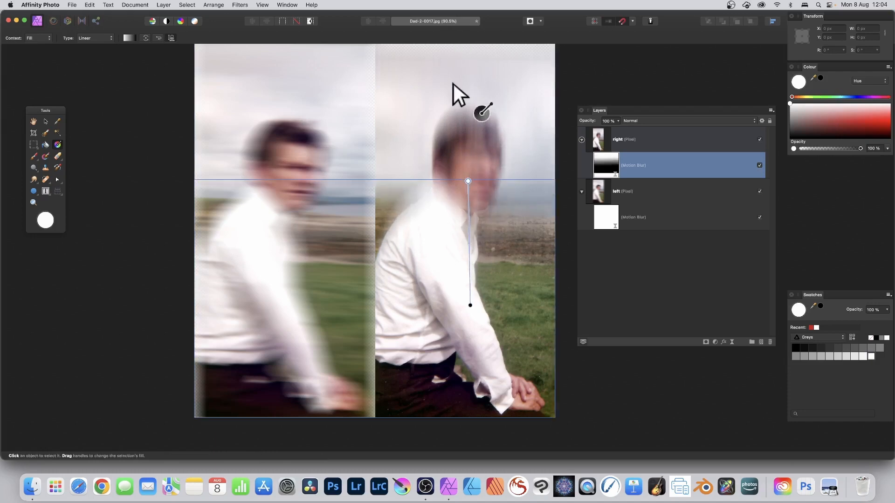
drag(469, 181, 470, 401)
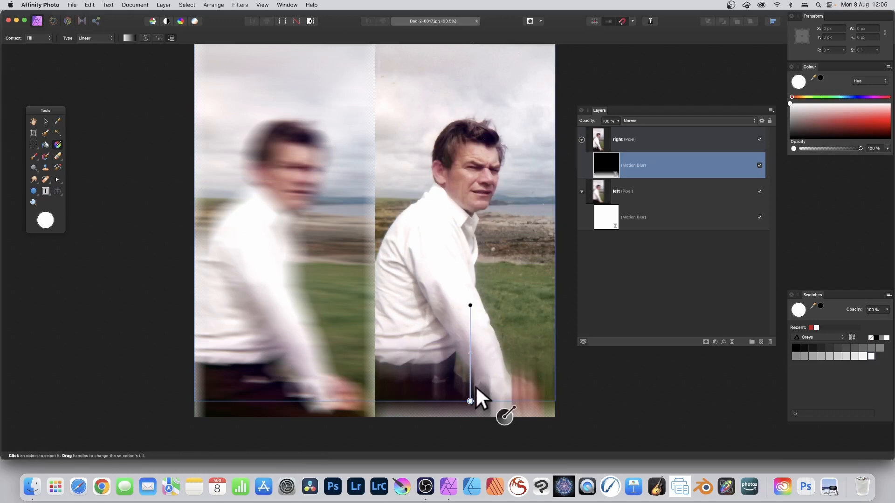
drag(469, 304, 465, 82)
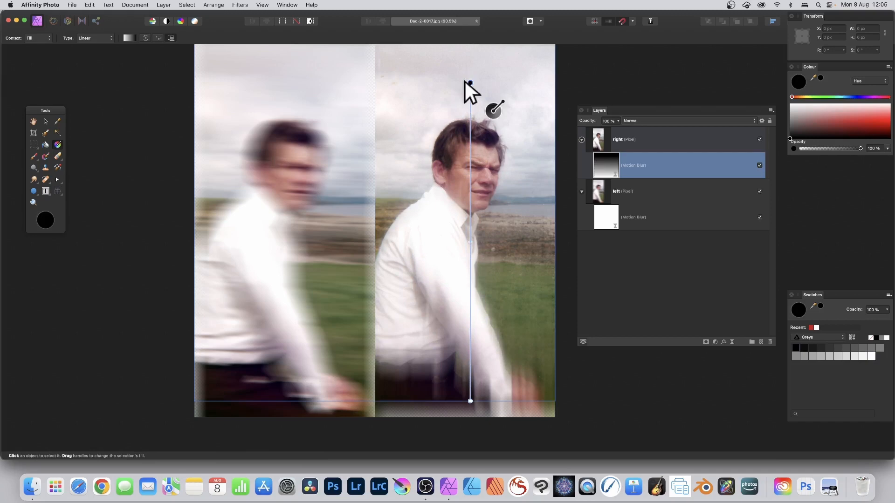
Mask the left layer's Motion Blur filter with a linear gradient from white at the photo's left to black at its right edge.
click(608, 211)
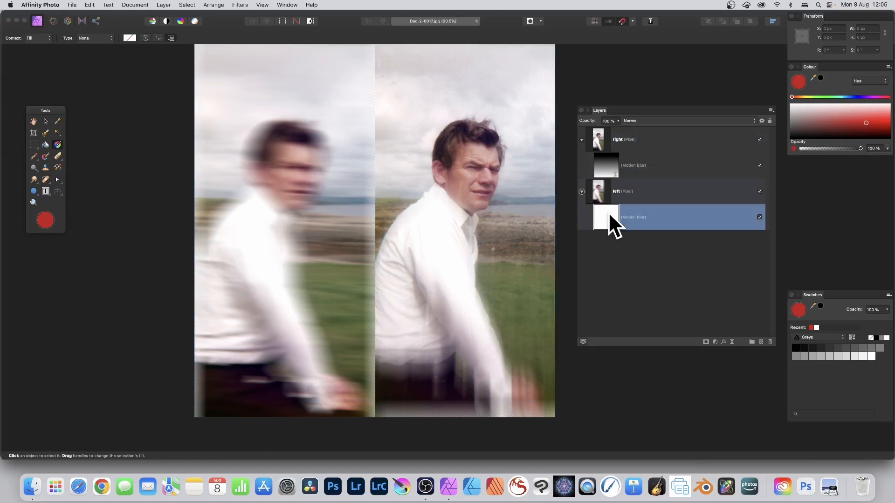
click(58, 144)
drag(232, 199, 375, 199)
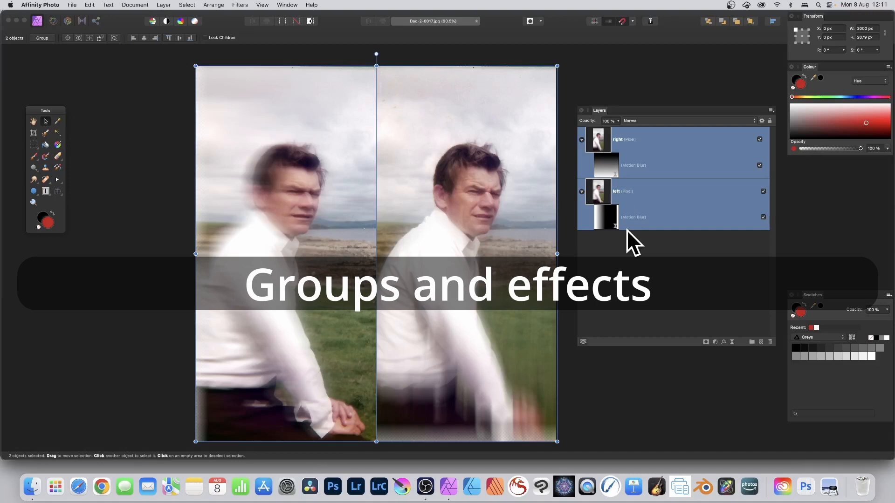
Group the right and left layers, and inspect the group's nested contents before collapsing it again.
click(215, 5)
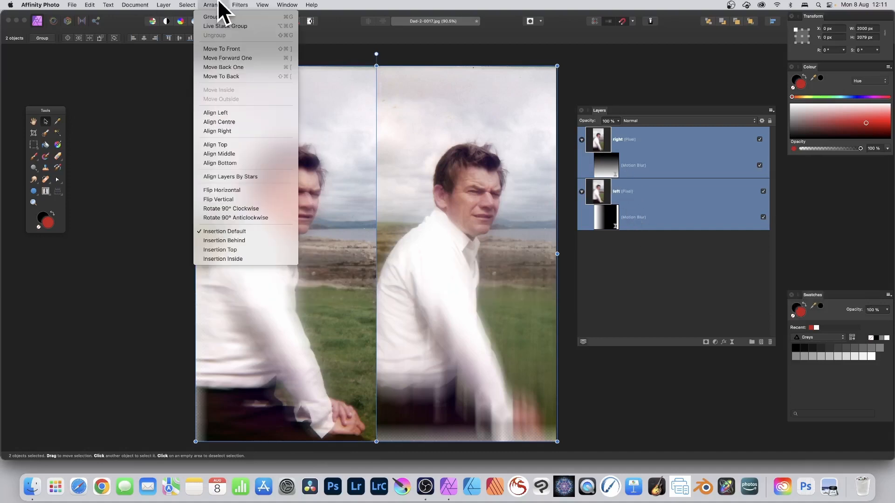
click(216, 16)
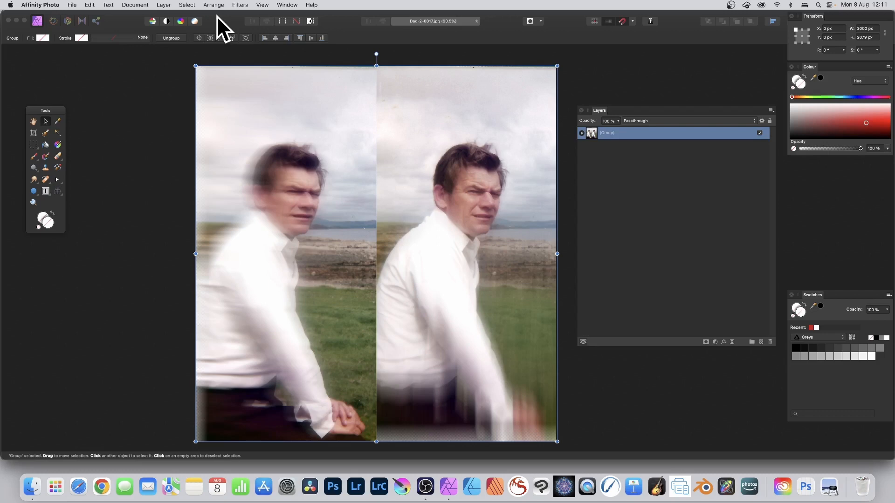
click(582, 133)
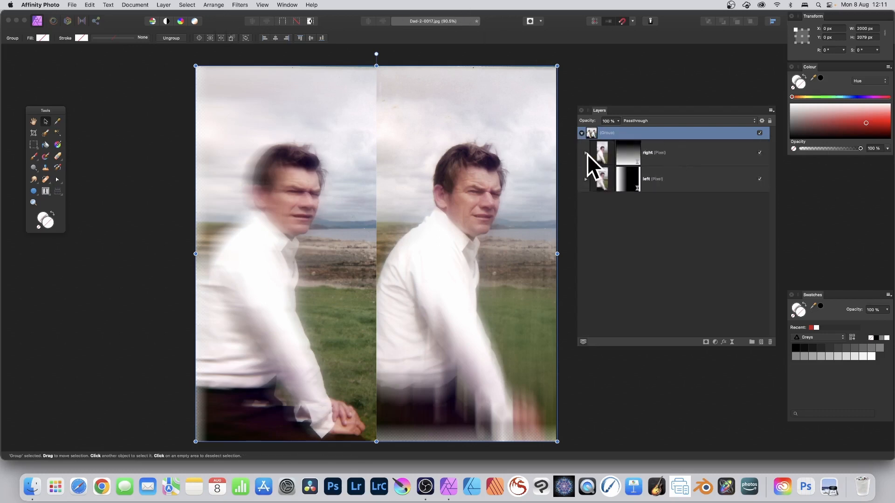
click(586, 153)
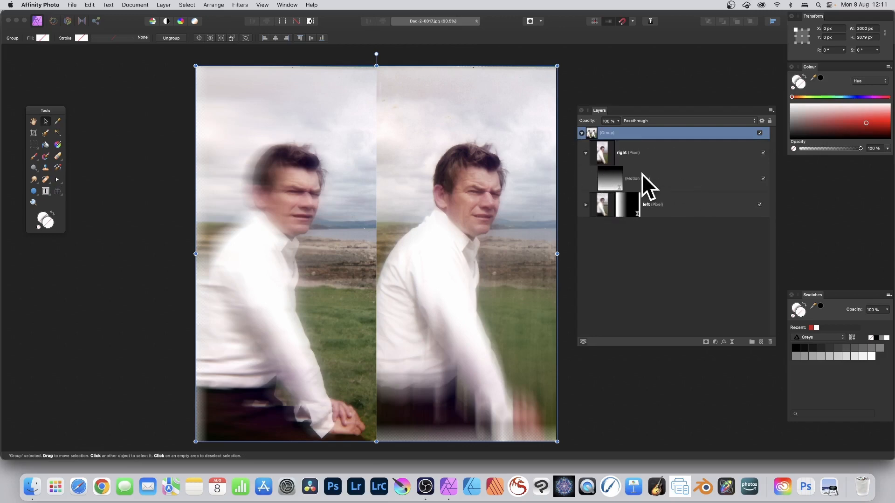
click(586, 153)
click(581, 133)
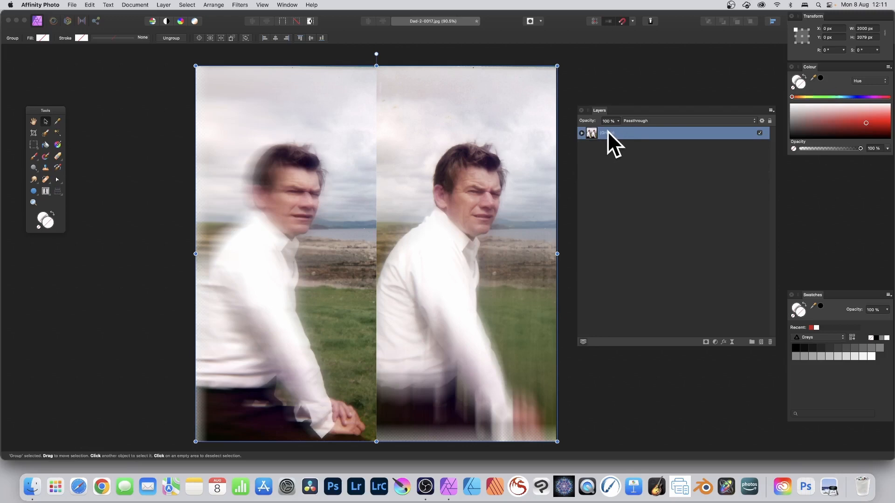
Duplicate the group and scale the upper copy down to about 1094 × 1087 px toward the canvas's lower-right corner.
right_click(607, 132)
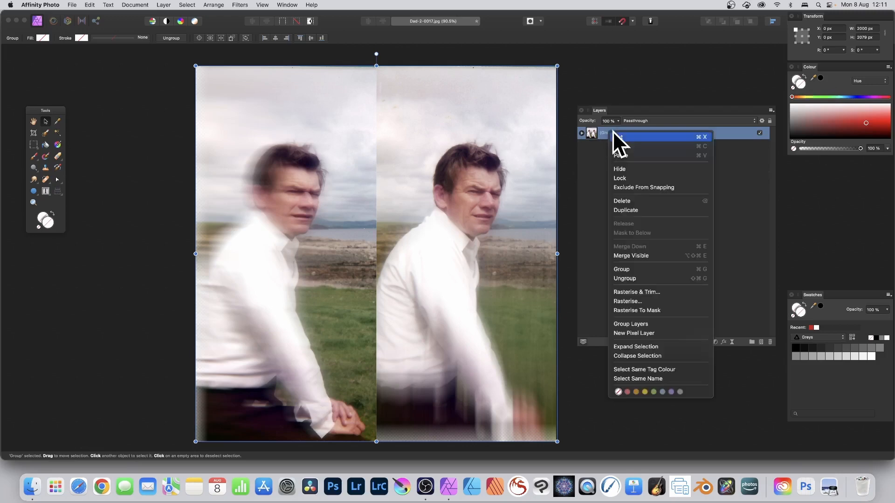
click(627, 210)
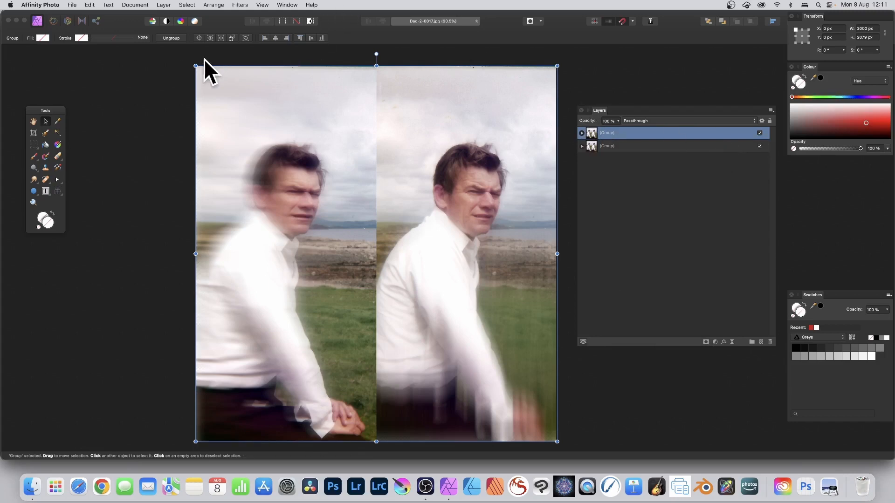
drag(195, 66, 361, 245)
Scale the lower group to about 1467 × 1109 px and move it up and left, partly off the canvas.
click(320, 198)
drag(196, 65, 285, 241)
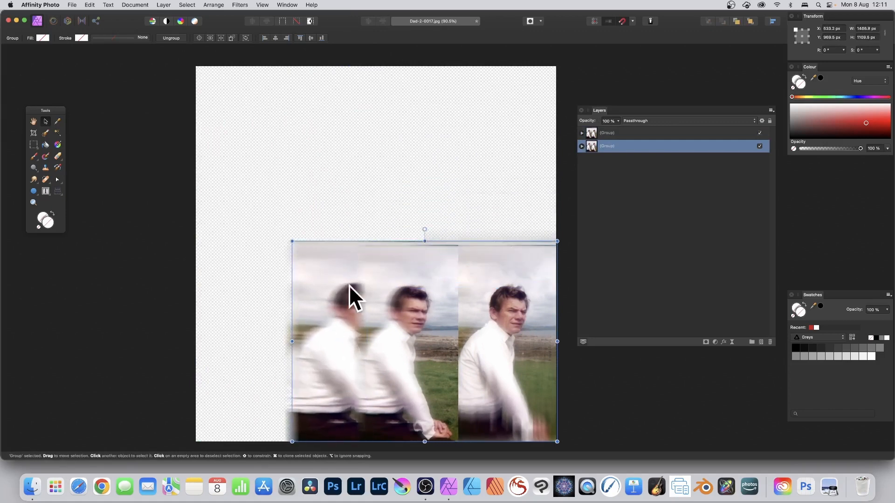
drag(349, 296, 175, 200)
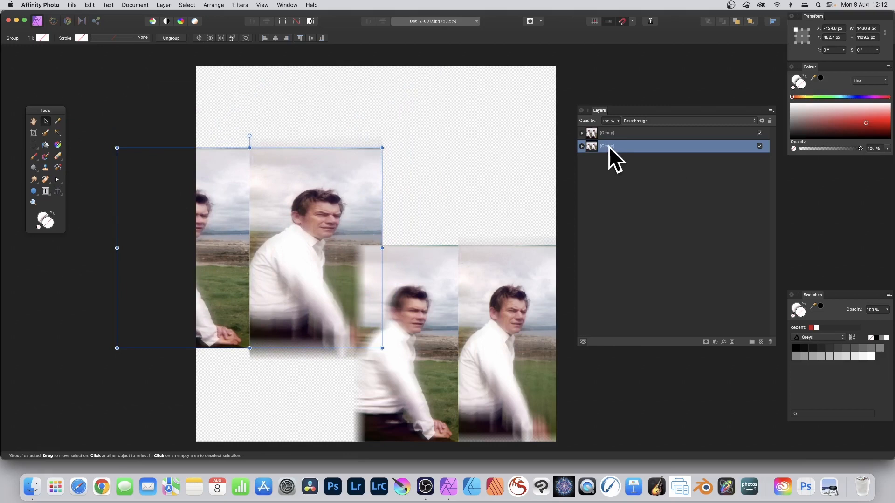
Rename the lower group as "left group" and the upper group as "right group".
double_click(608, 147)
text(le)
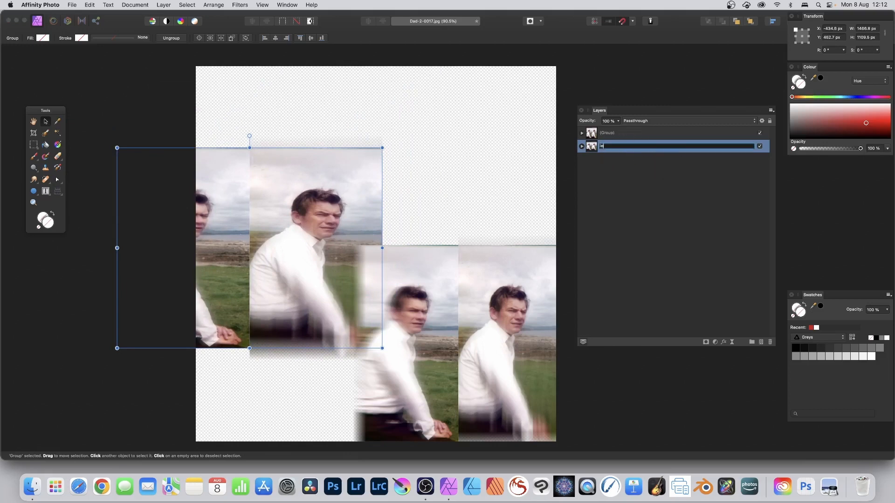
text(ft group)
key(Return)
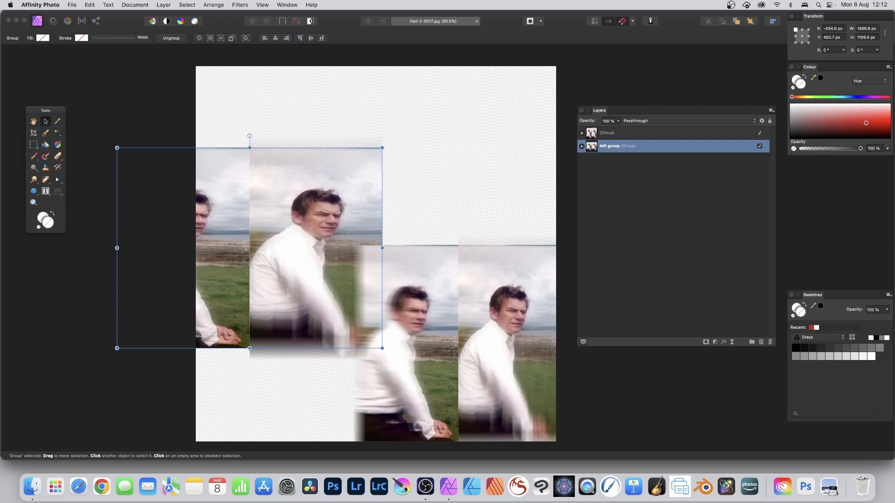
click(606, 133)
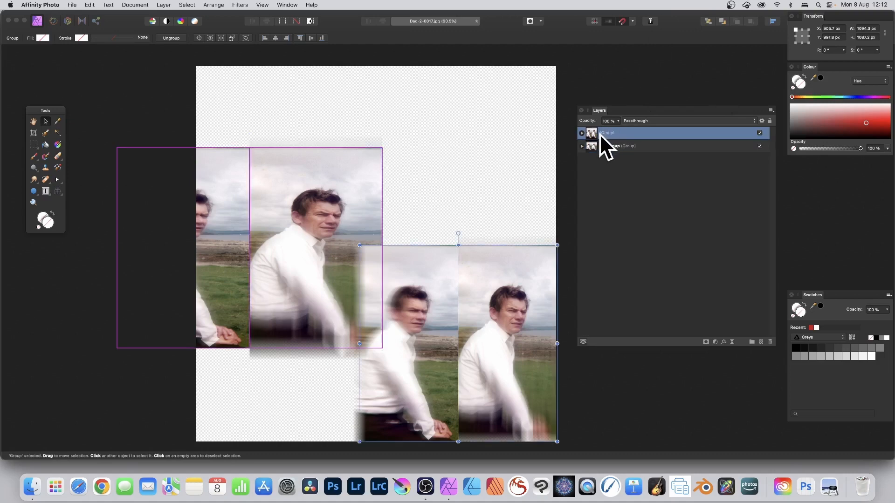
double_click(601, 133)
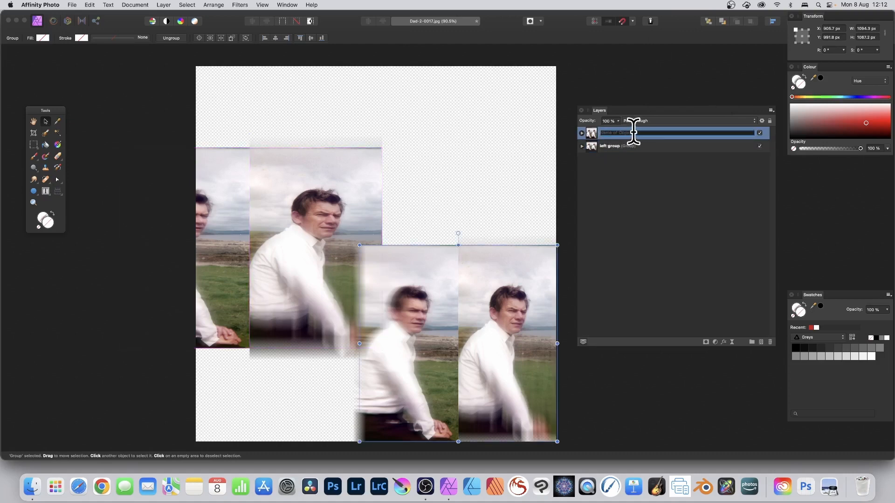
text(right group)
key(Return)
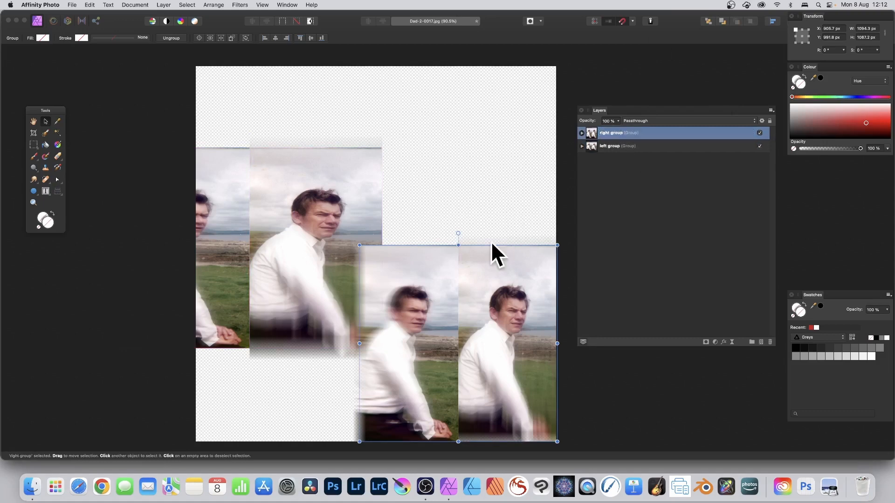
Move the right group to about X 1082 px, Y 432 px, and shift the left group slightly up and right beside it.
drag(490, 242, 509, 180)
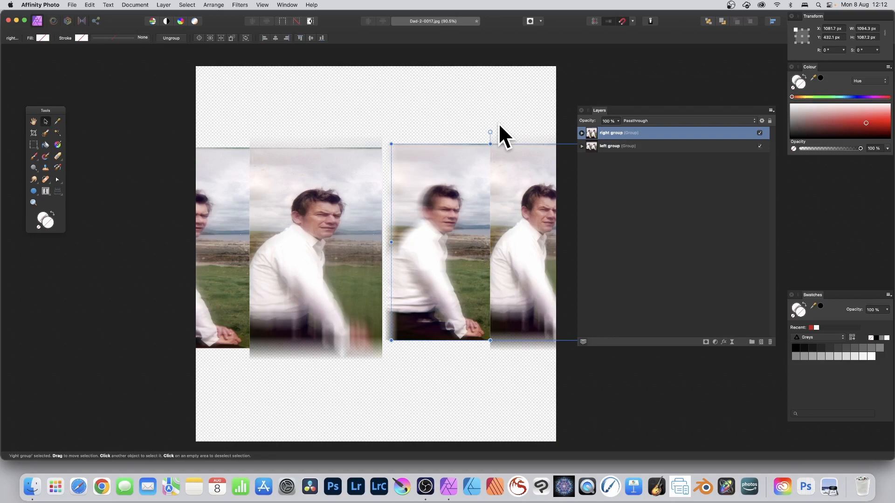
click(321, 156)
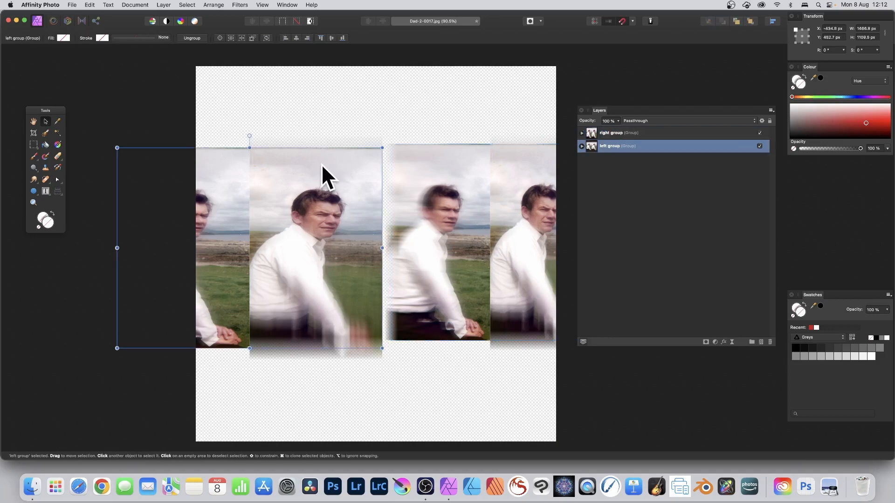
drag(320, 163, 337, 145)
Add a live Twirl distortion filter to the right group.
click(503, 195)
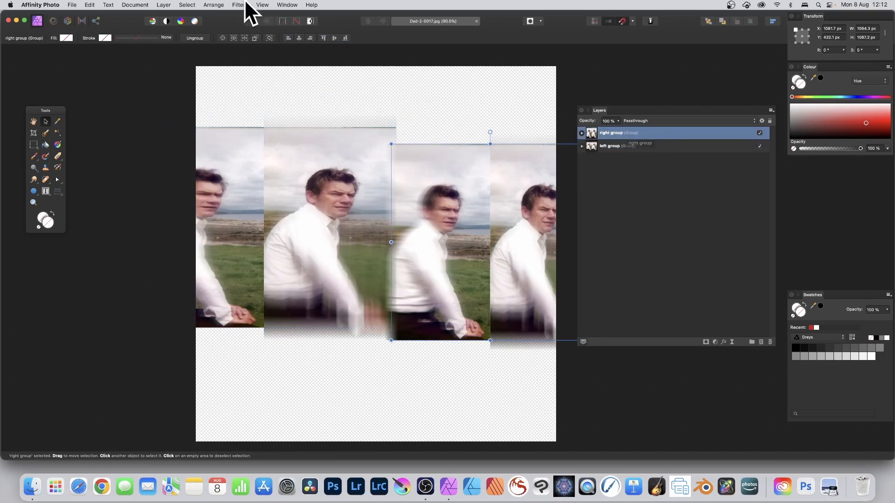
click(158, 4)
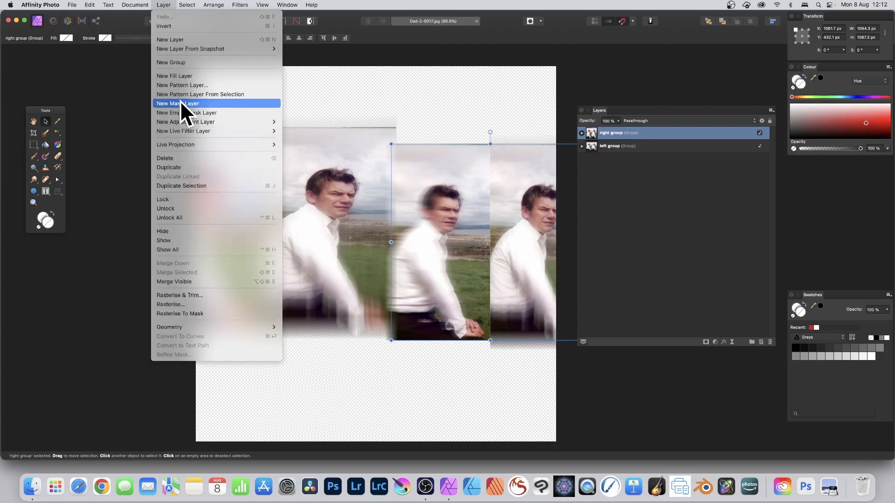
mouse_move(190, 132)
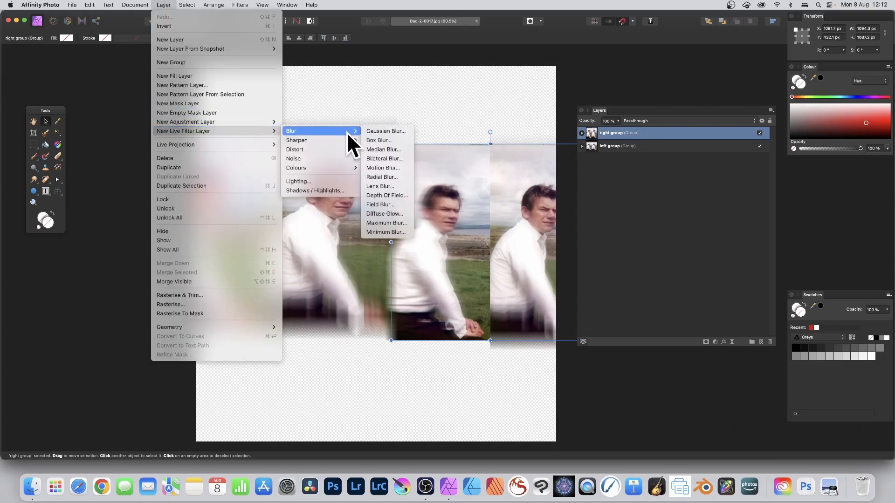
mouse_move(333, 142)
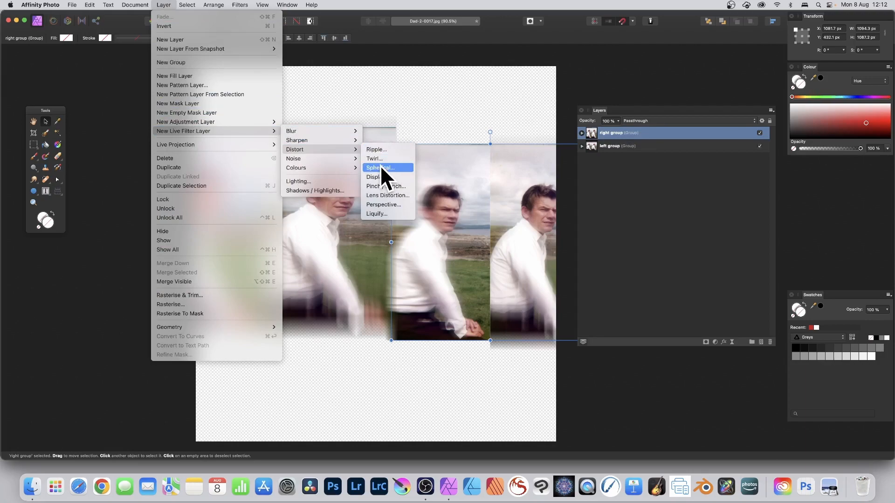
click(381, 159)
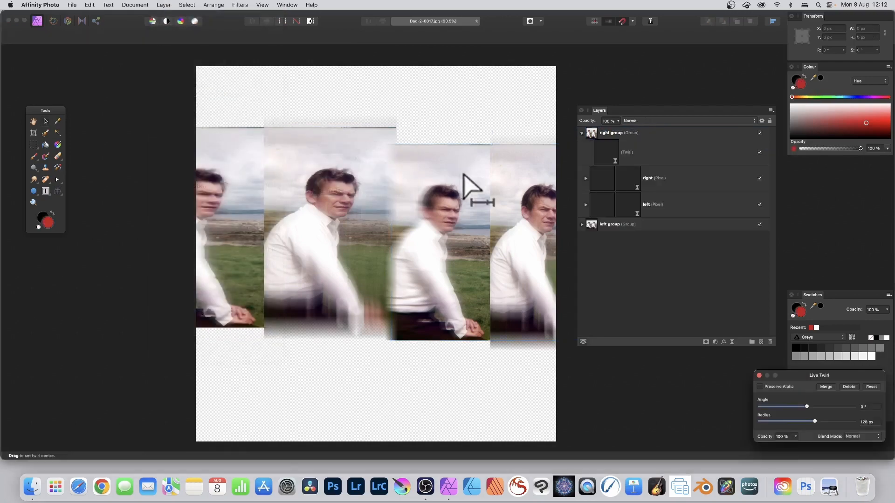
Set the Twirl to an angle of about 286.4° and a radius of about 353.2 px, centred in the sky beside the group's left head.
drag(794, 376, 398, 193)
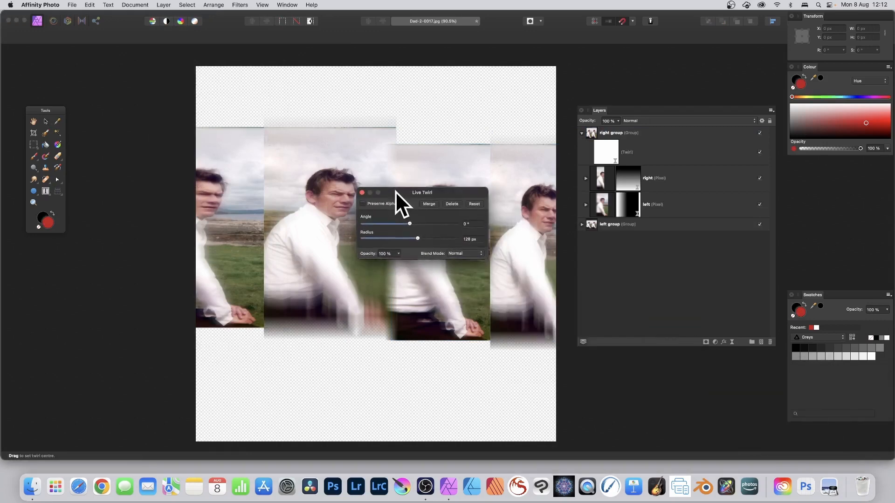
drag(419, 224, 437, 237)
click(433, 238)
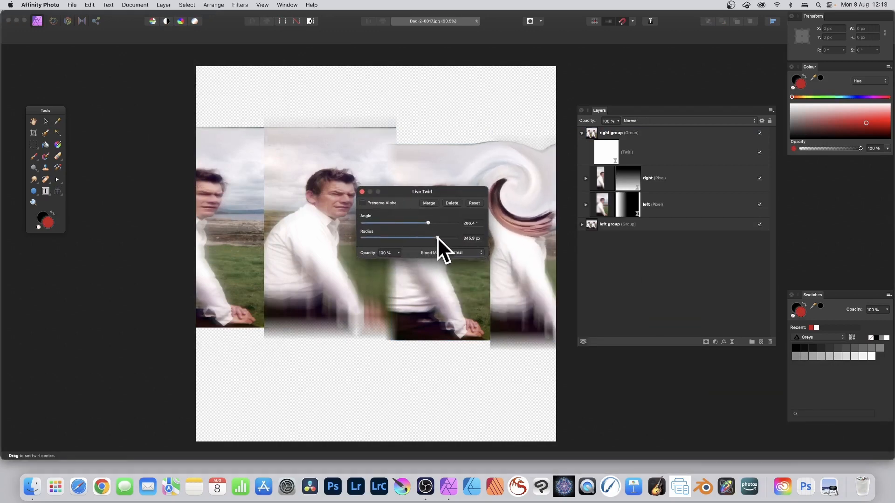
drag(536, 191, 459, 168)
click(362, 192)
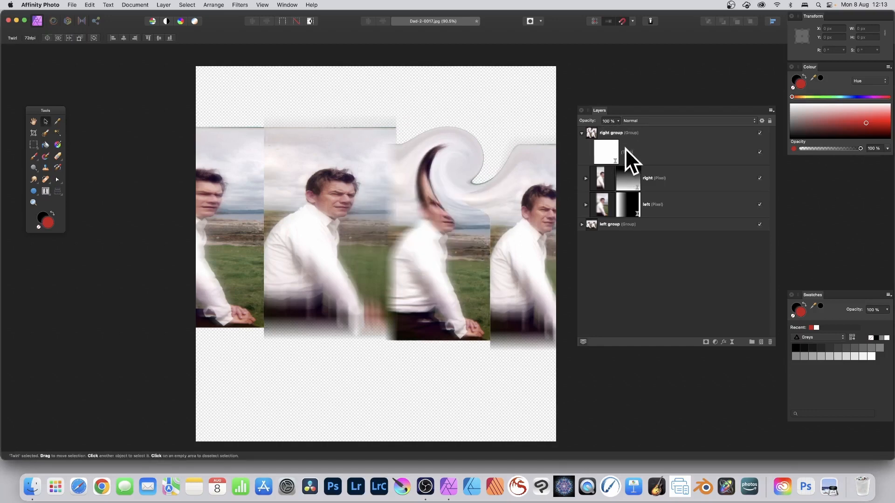
Move the Twirl filter out of the right group to the top of the layer stack, and collapse the group.
click(609, 133)
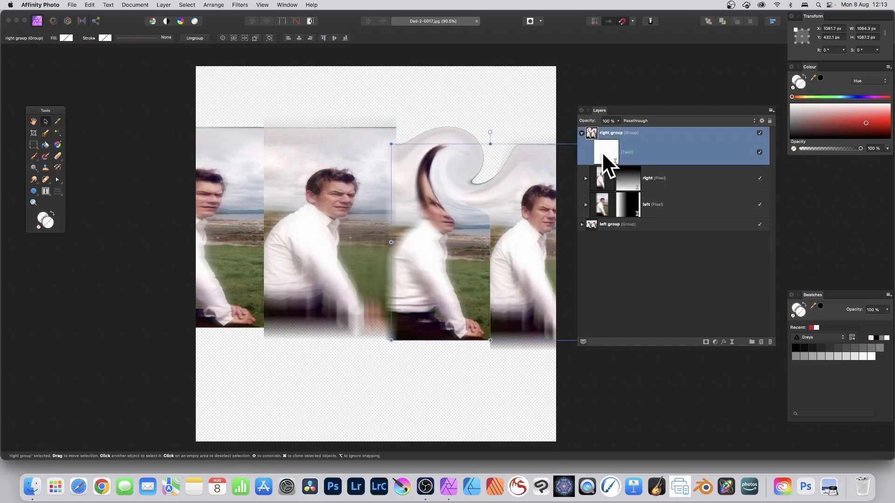
click(604, 148)
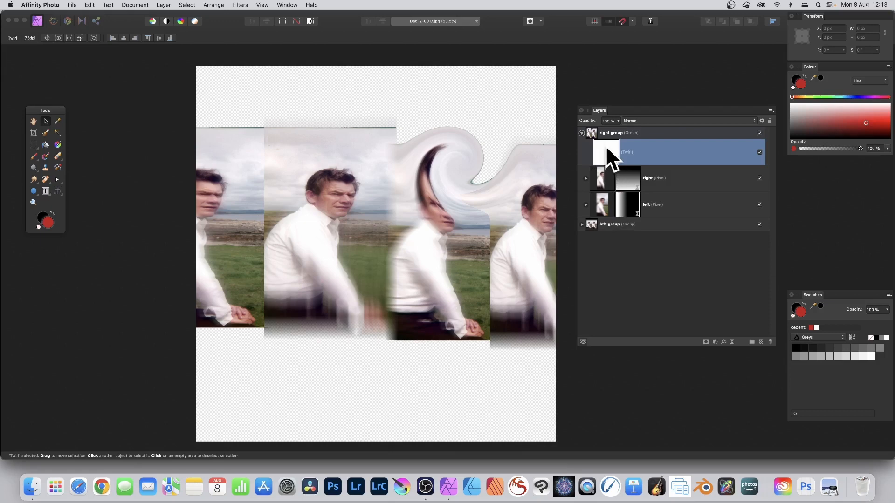
drag(605, 145, 597, 132)
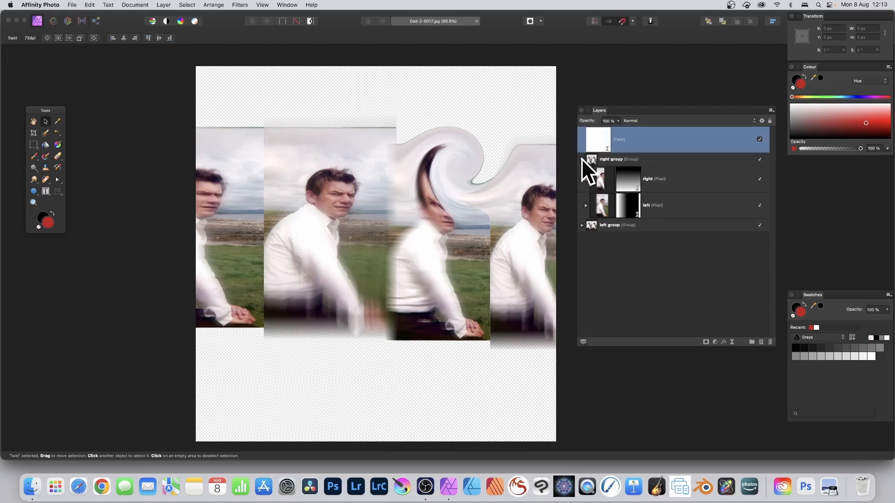
click(582, 159)
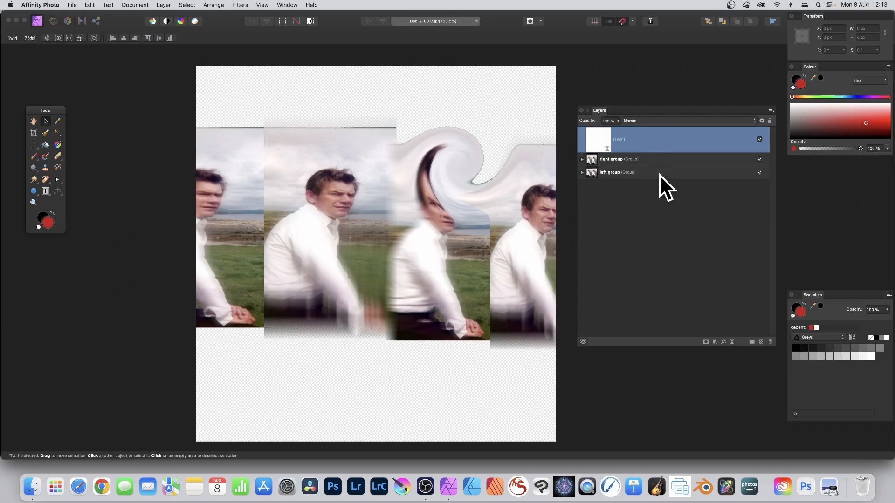
Reopen the Twirl filter's settings and move its centre onto the large head in the left group.
double_click(592, 135)
drag(795, 375, 526, 195)
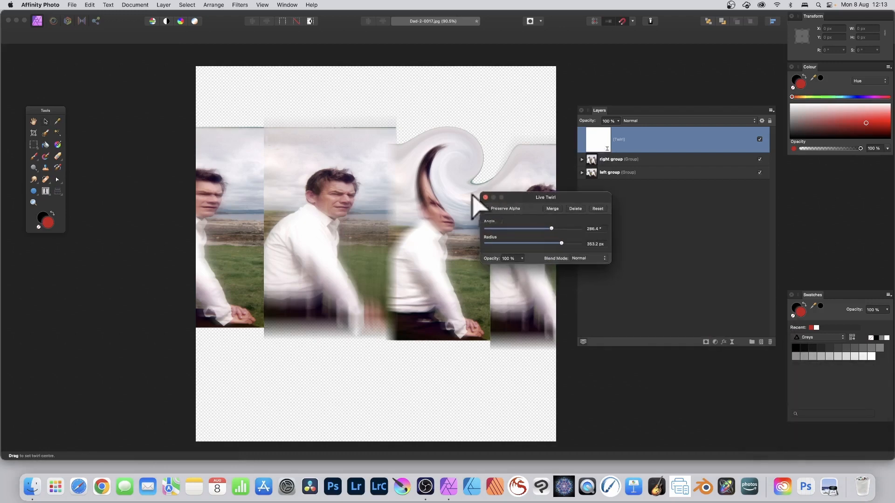
click(355, 193)
drag(355, 194, 326, 163)
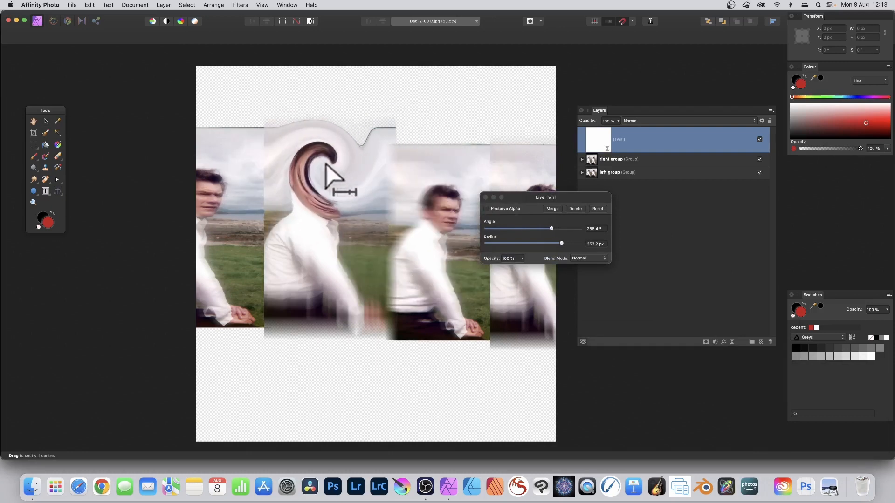
click(486, 198)
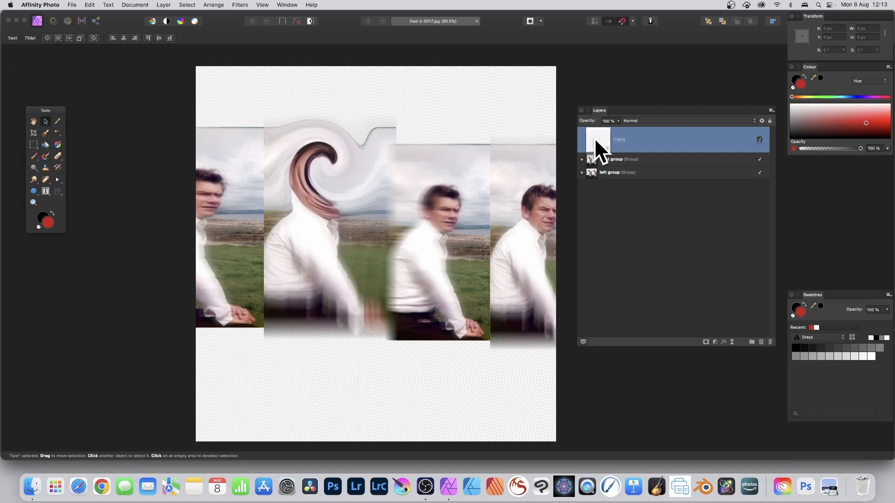
Nest the Twirl filter back inside the right group and open its settings.
drag(595, 138, 595, 157)
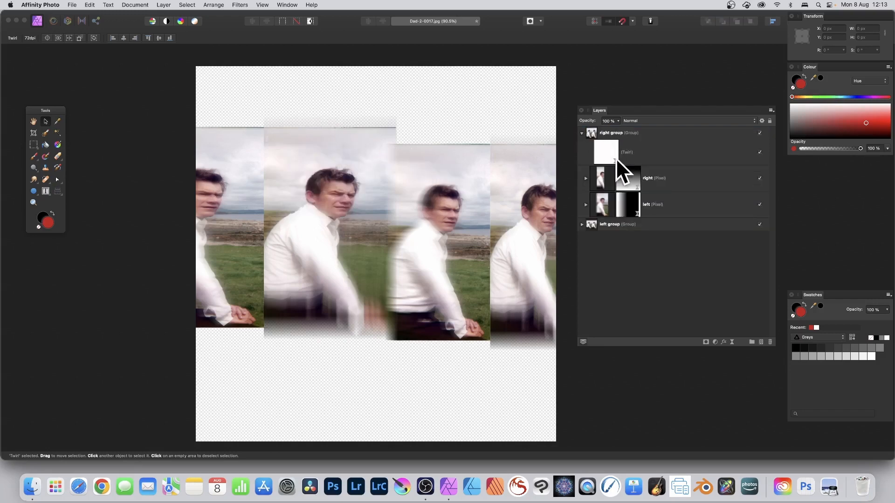
click(605, 152)
double_click(606, 152)
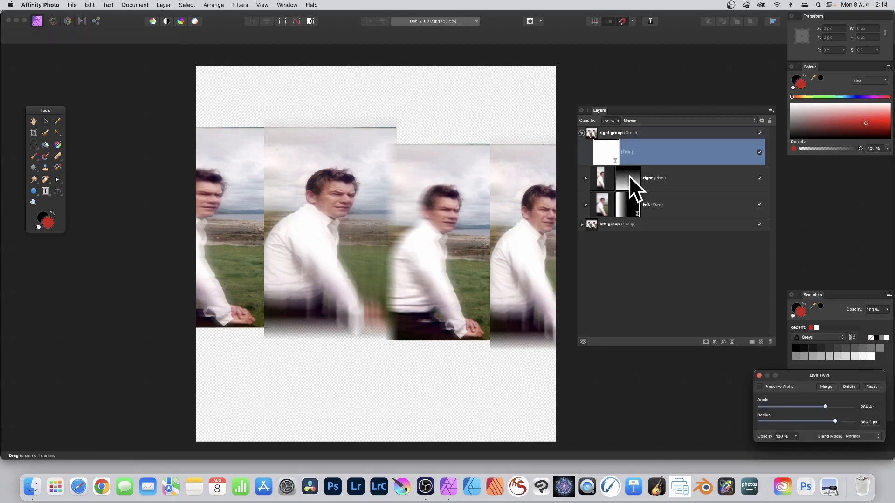
Set the Twirl angle to about 534.1°, move its centre above the right group's left head, and collapse the group.
drag(827, 373, 476, 185)
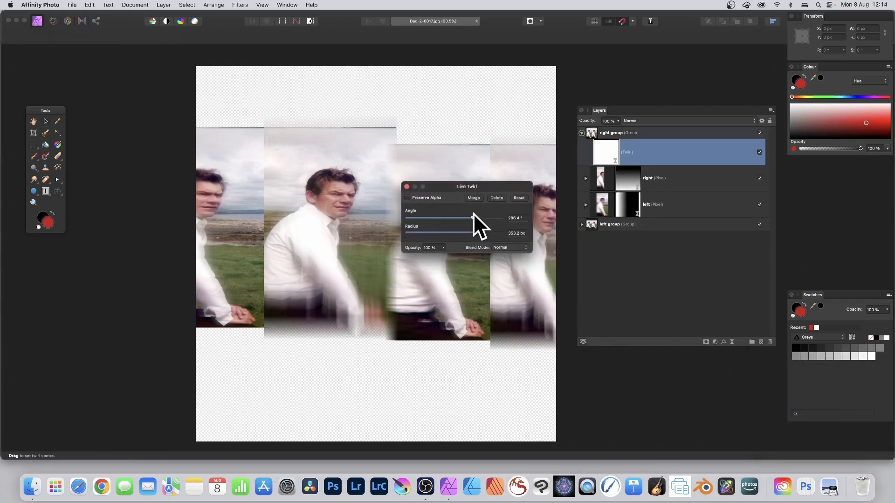
drag(474, 217, 488, 217)
drag(450, 161, 433, 154)
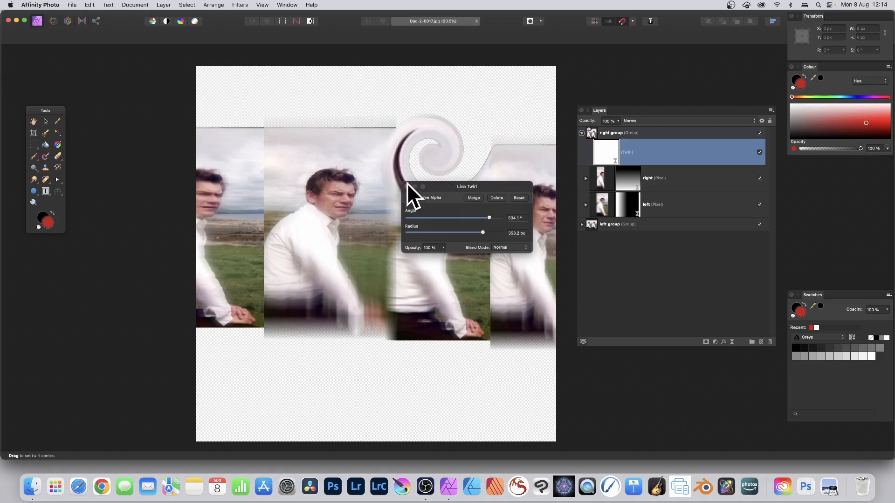
key(v)
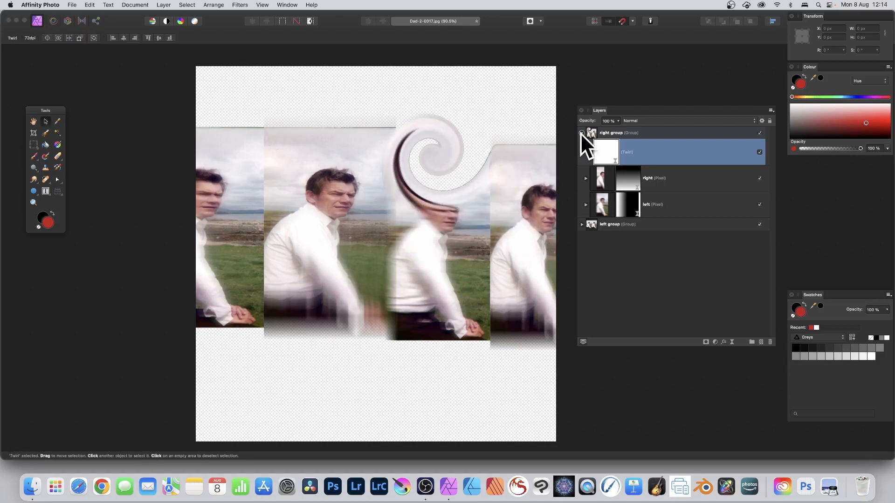
click(581, 132)
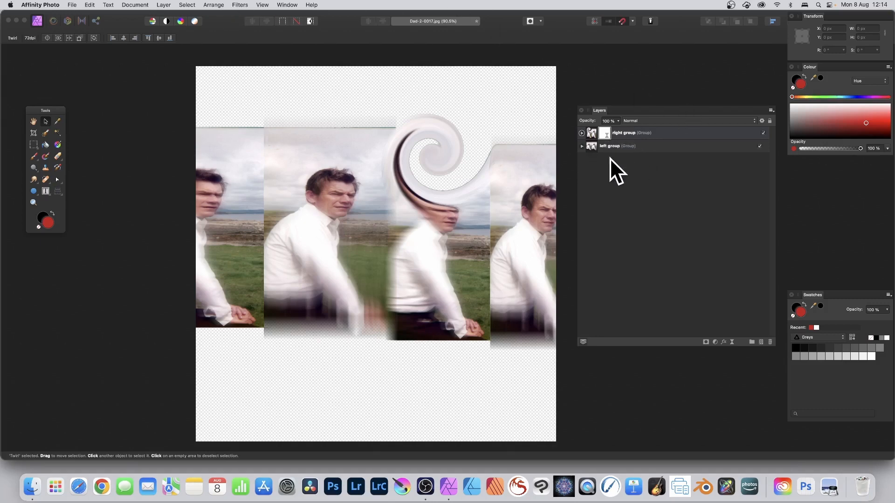
Add a Gradient Map adjustment above both groups and shift its green middle stop towards the blue end.
click(164, 5)
mouse_move(191, 122)
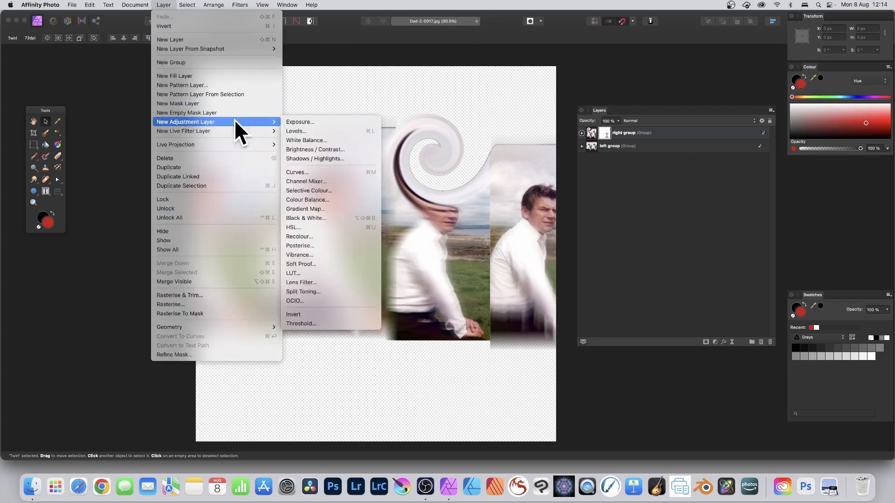
click(322, 209)
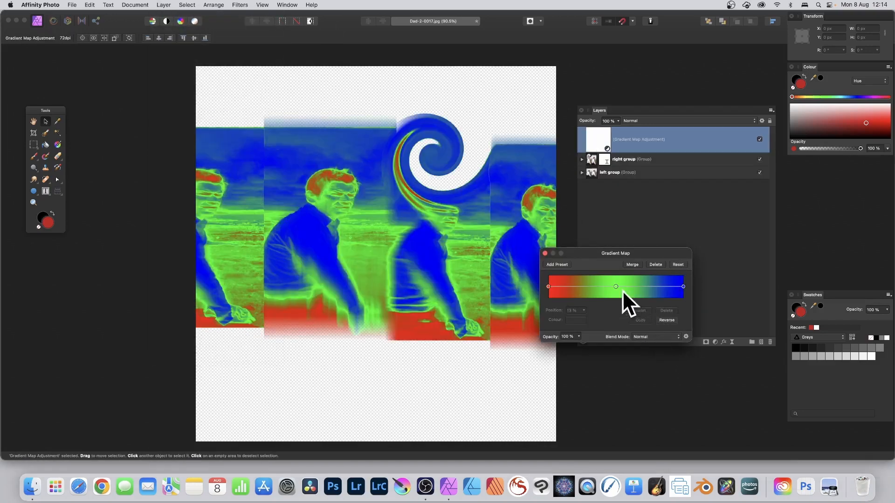
drag(615, 286, 662, 284)
click(544, 253)
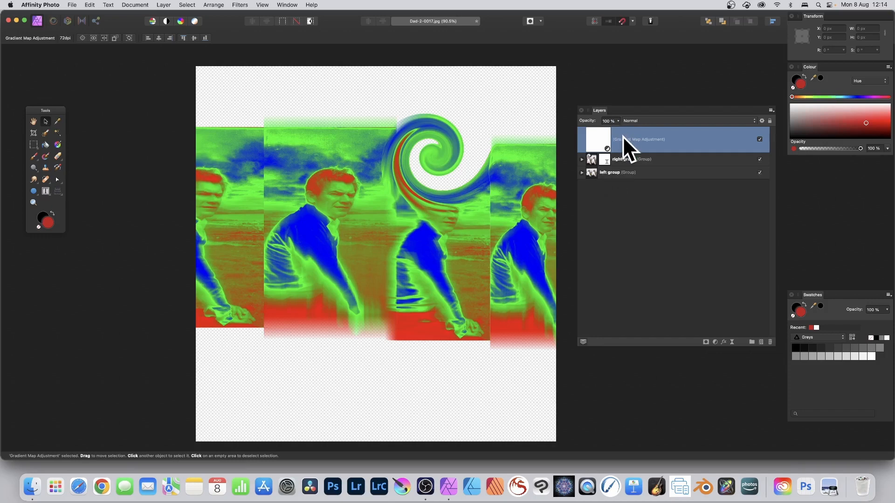
Move the Gradient Map adjustment below the right group, nest it inside the left group, and leave that group collapsed.
drag(622, 136, 601, 165)
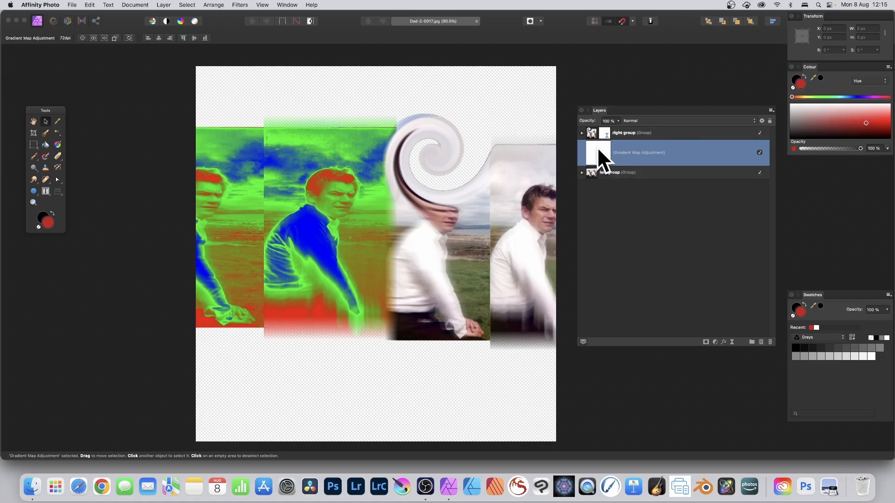
drag(597, 152, 598, 171)
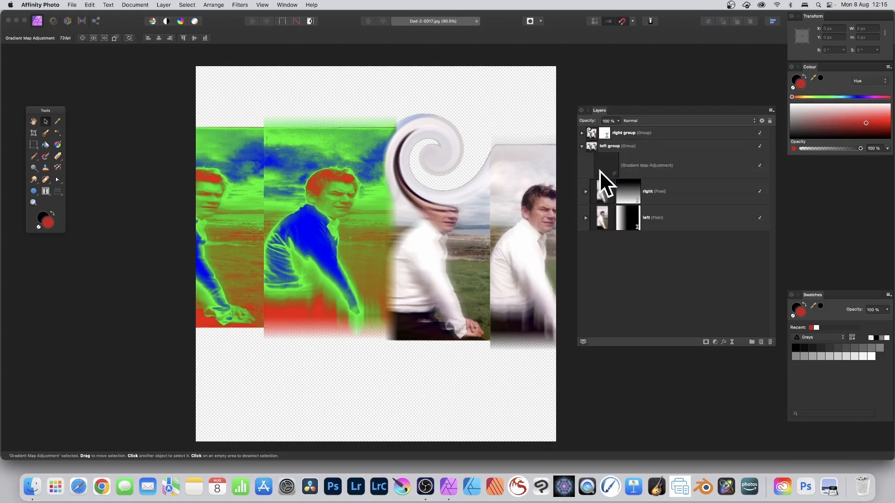
click(582, 146)
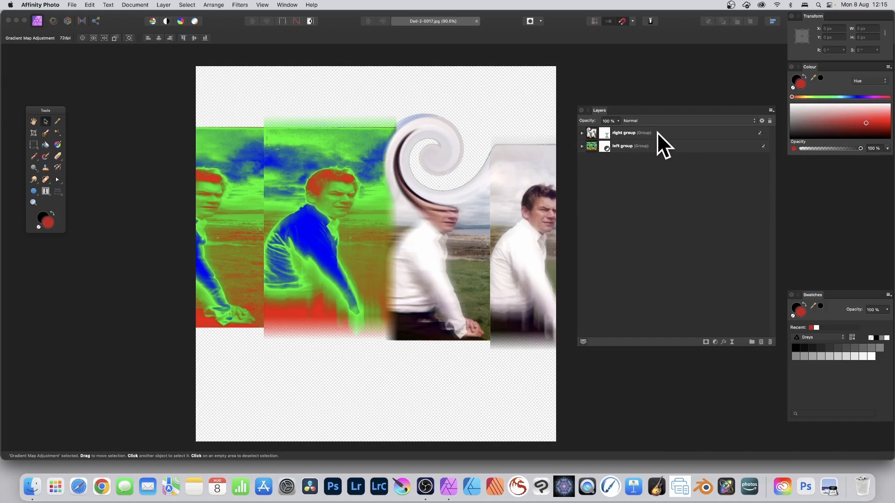
click(581, 146)
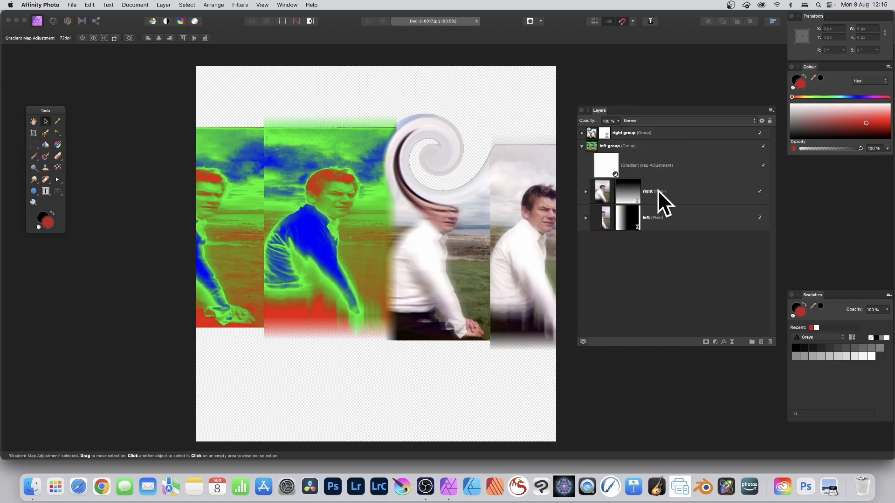
click(581, 146)
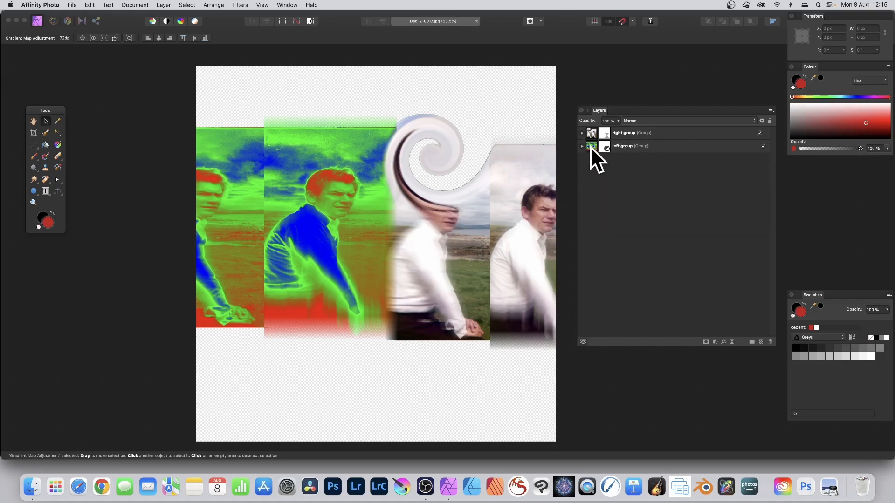
Move the left group above the right group and combine both into a new parent group, expanded to show its contents.
click(647, 145)
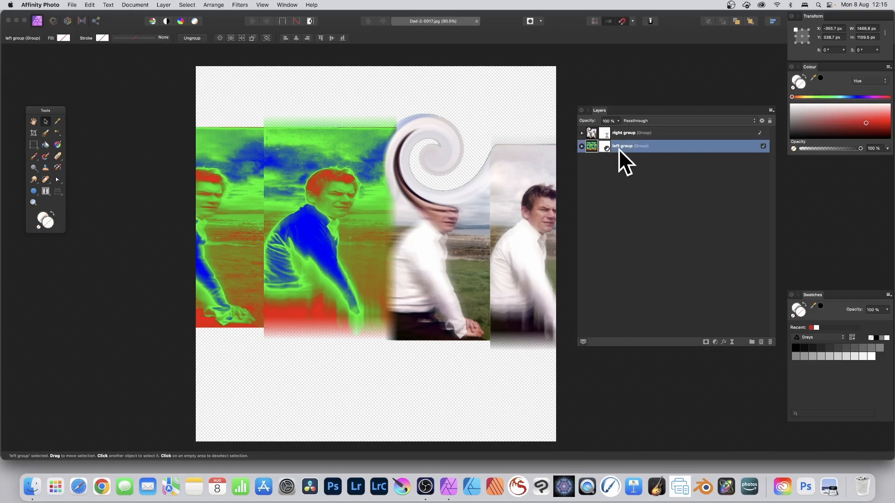
drag(619, 149, 614, 126)
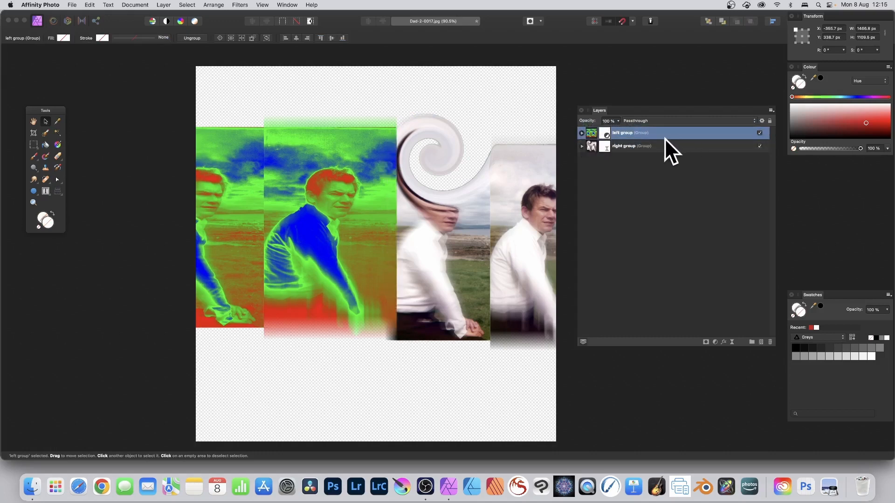
shift+click(625, 145)
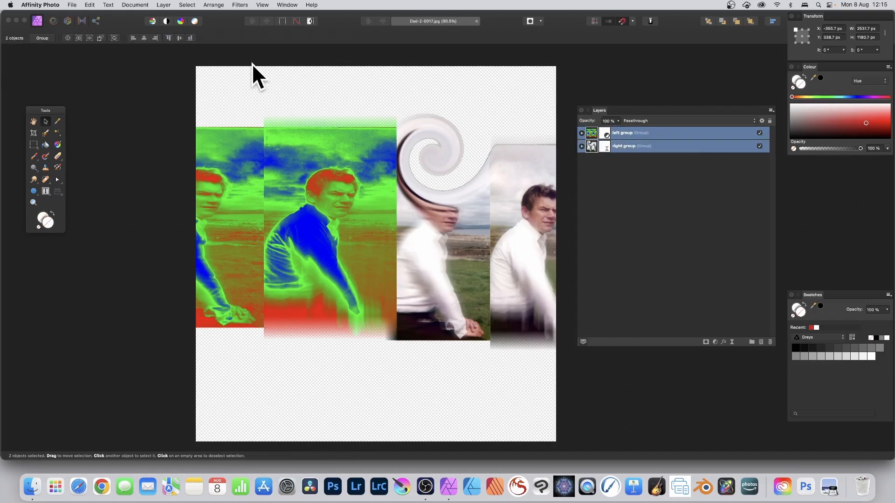
click(206, 5)
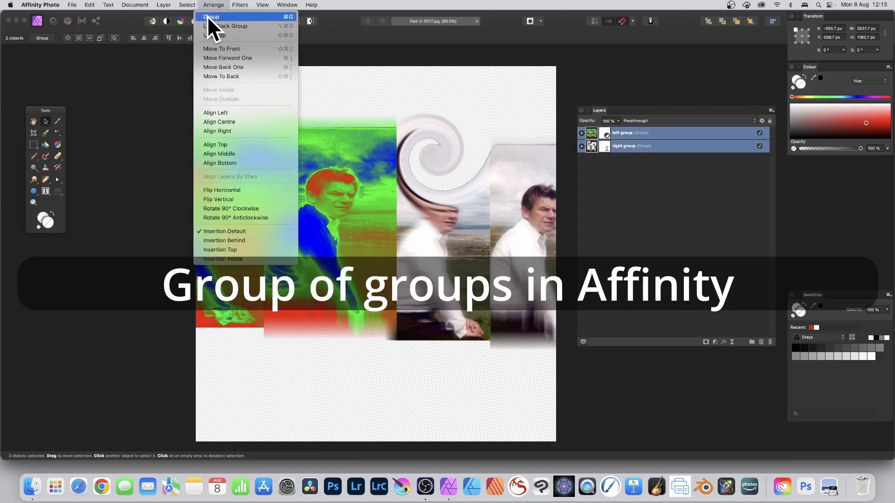
click(207, 16)
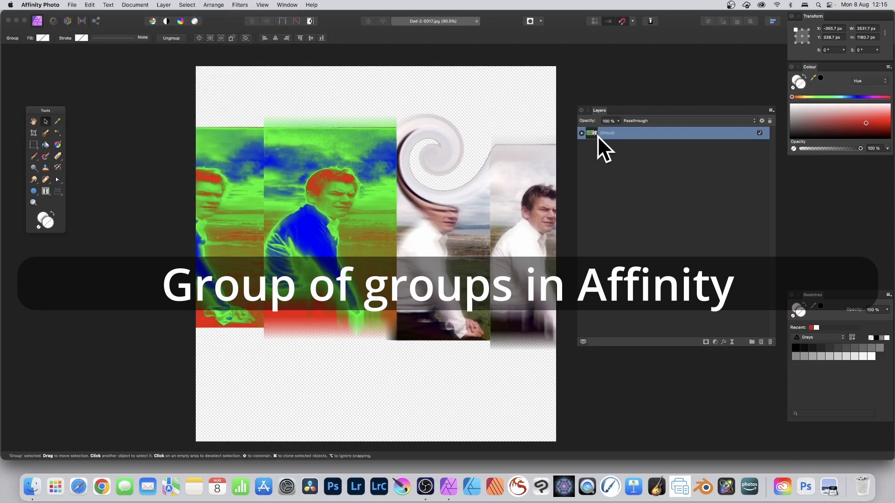
click(582, 133)
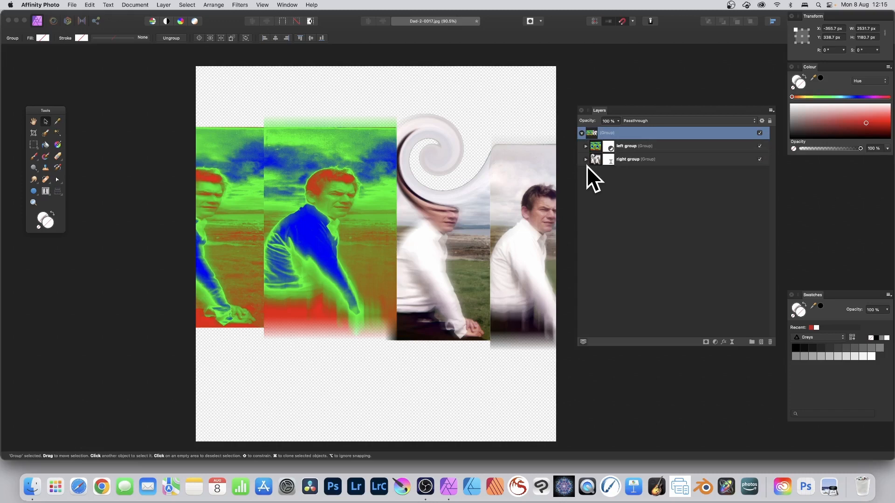
click(585, 146)
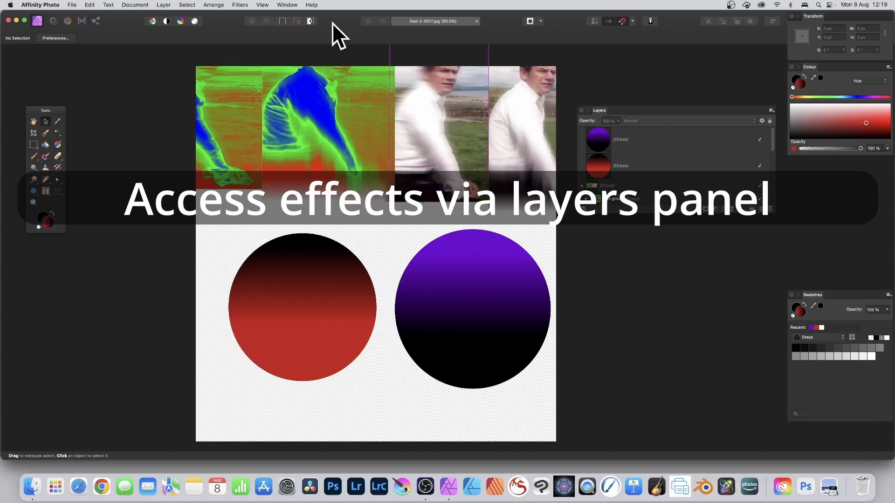
click(164, 4)
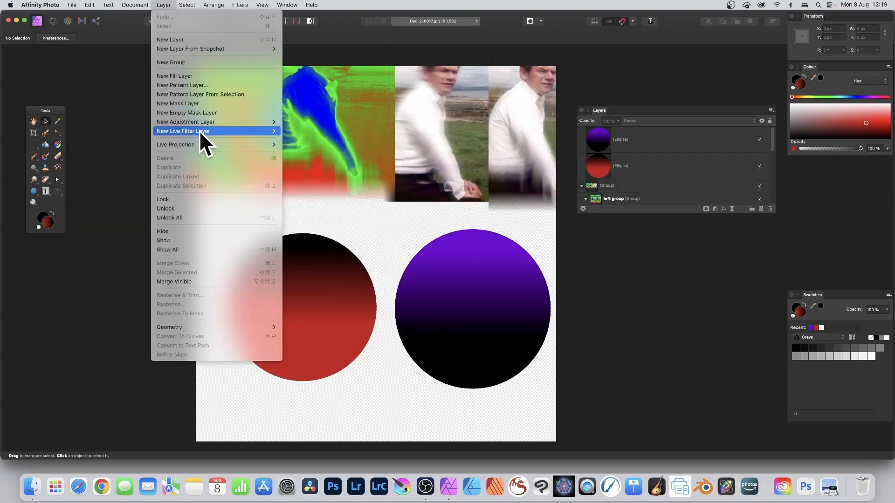
mouse_move(200, 130)
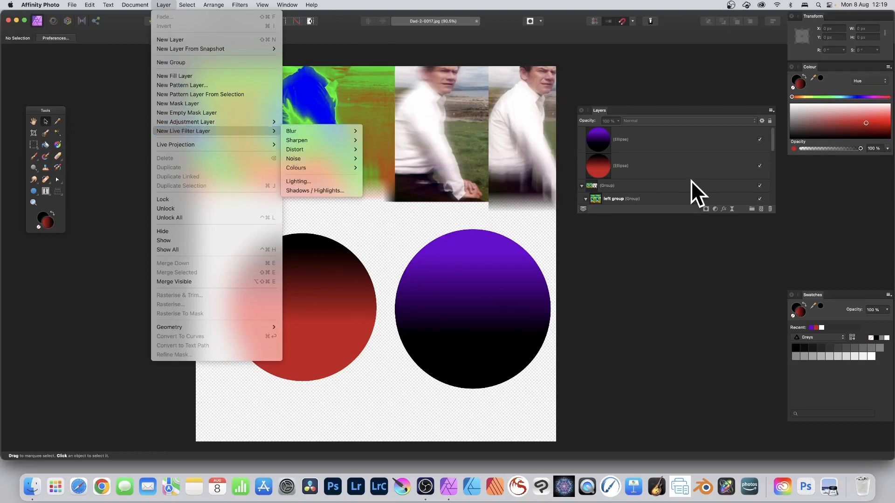
click(695, 110)
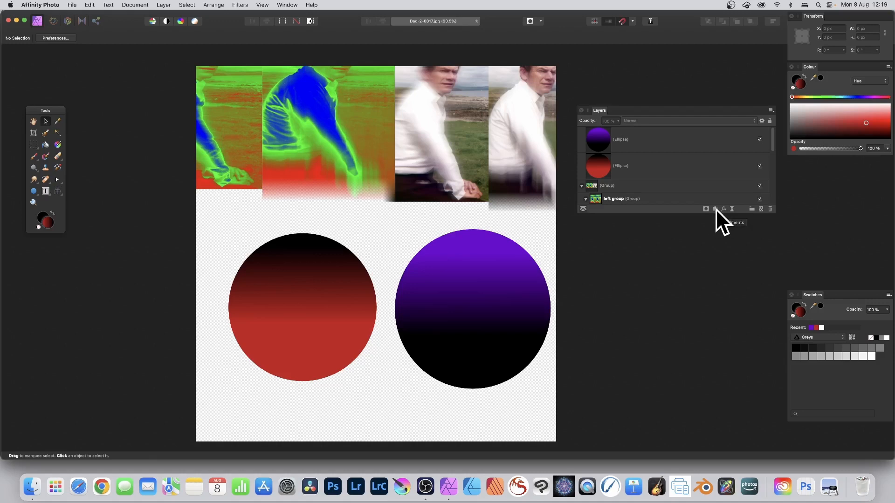
Add an Exposure adjustment at the top of the layer stack and set its exposure to about 2.142.
click(715, 209)
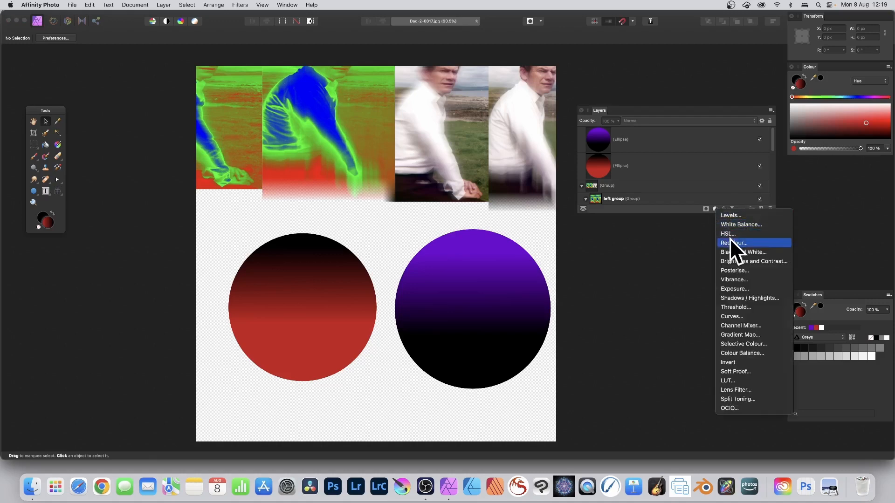
click(734, 288)
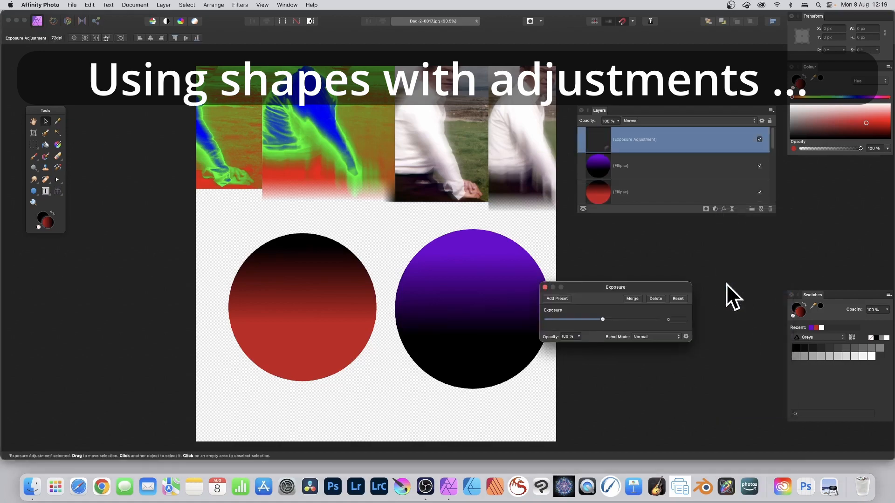
mouse_move(608, 317)
mouse_down()
mouse_move(644, 317)
mouse_move(619, 318)
mouse_up()
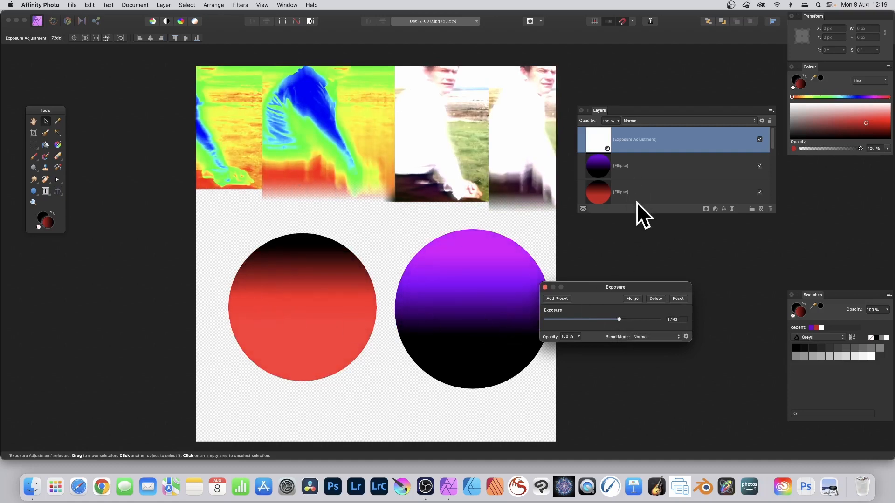
drag(641, 213, 640, 255)
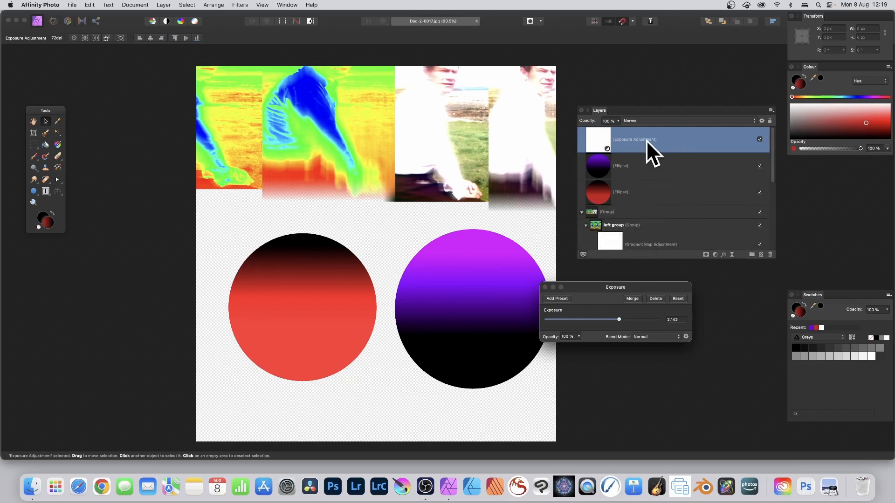
click(544, 287)
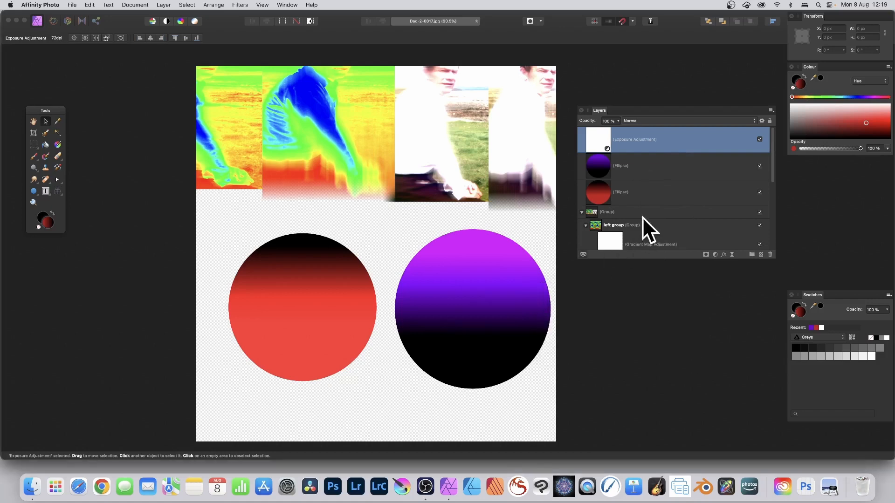
Move the Exposure adjustment between the purple and red ellipses and raise its exposure to about 4.6.
drag(594, 133, 592, 170)
drag(593, 177, 594, 180)
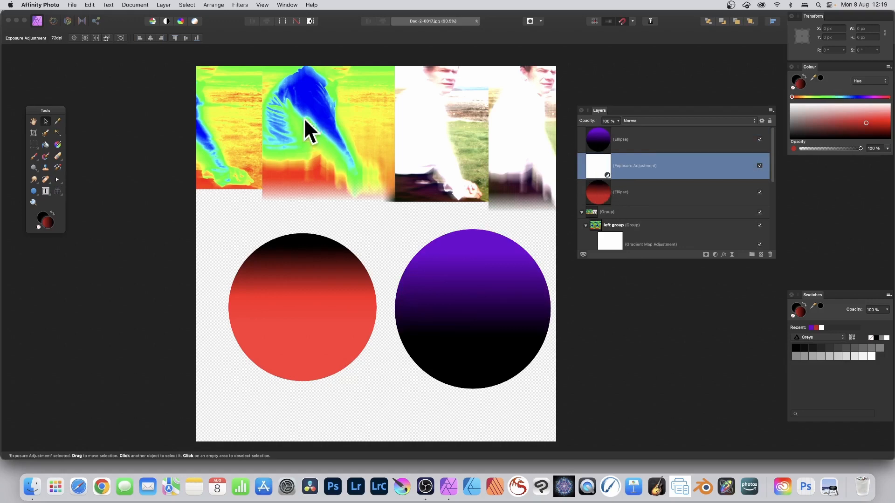
double_click(596, 165)
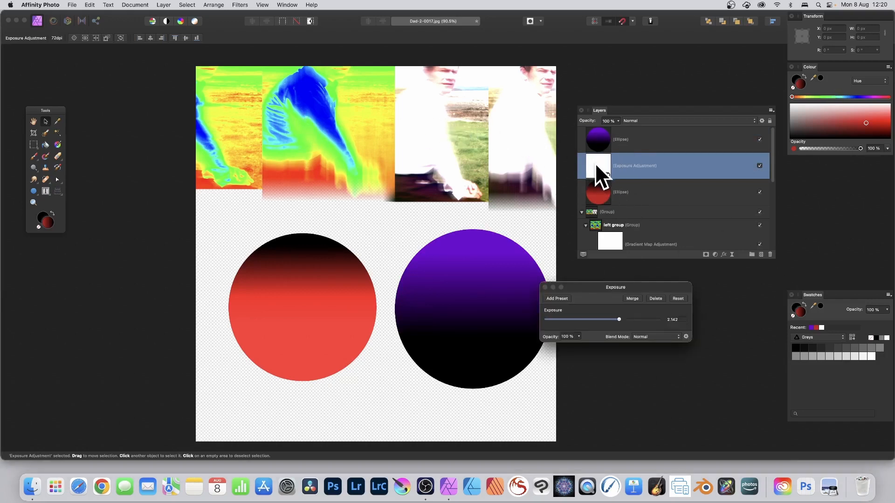
mouse_move(624, 320)
mouse_down()
mouse_move(653, 318)
mouse_move(600, 318)
mouse_move(622, 320)
mouse_up()
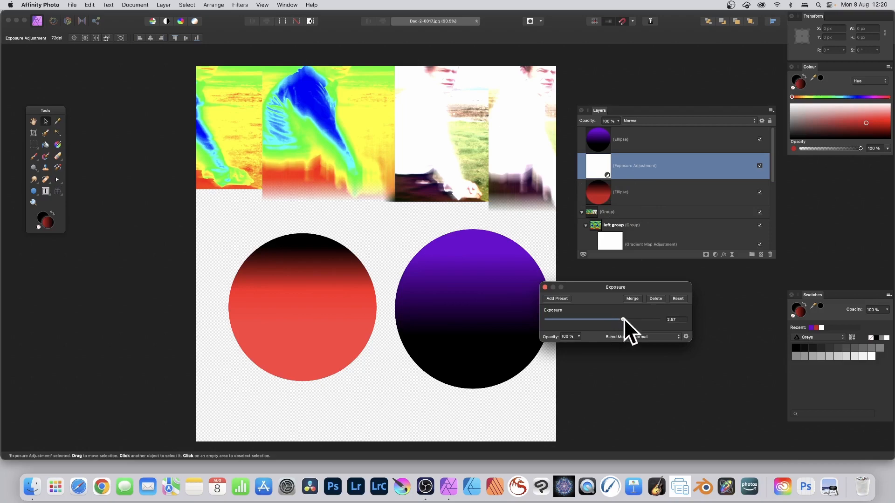
mouse_move(624, 318)
mouse_down()
mouse_move(586, 318)
mouse_move(642, 318)
mouse_move(634, 317)
mouse_up()
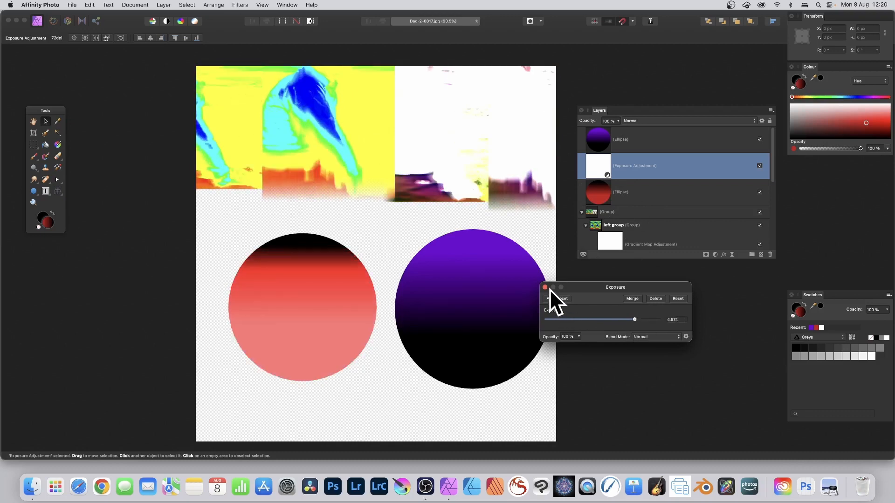
click(545, 287)
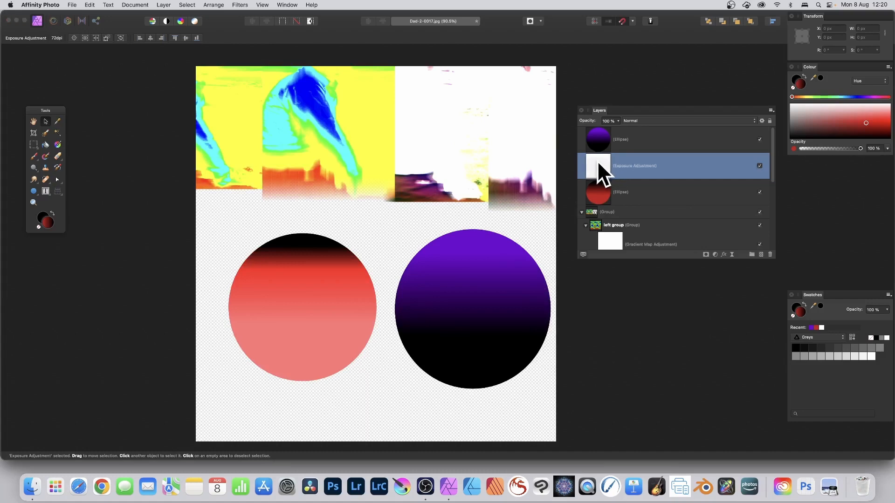
Nest the Exposure adjustment inside the red ellipse layer and reopen its settings.
drag(599, 162, 608, 185)
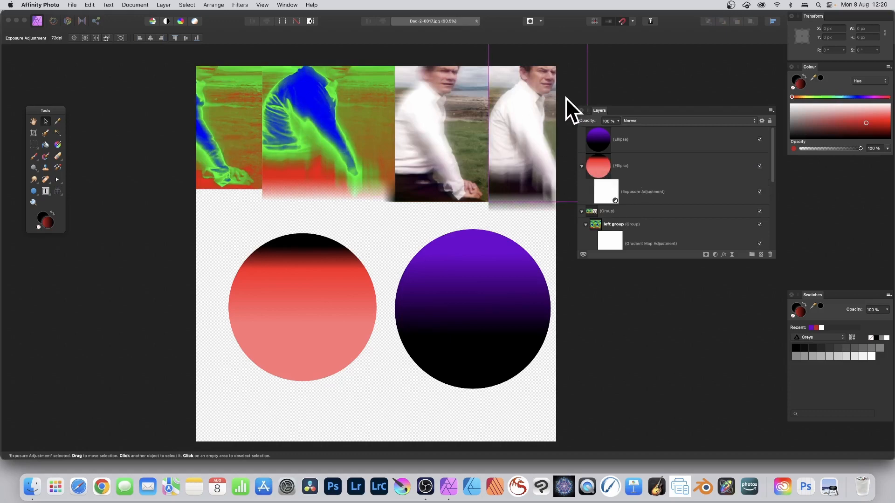
click(603, 174)
click(604, 191)
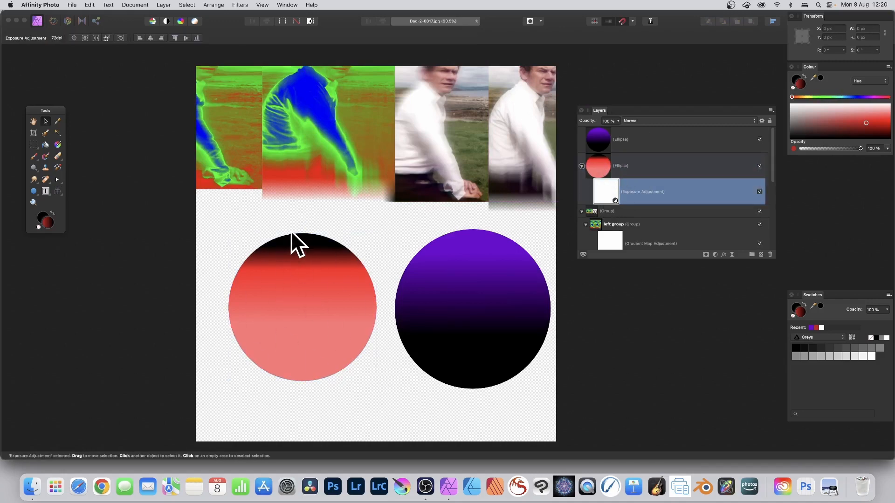
double_click(605, 187)
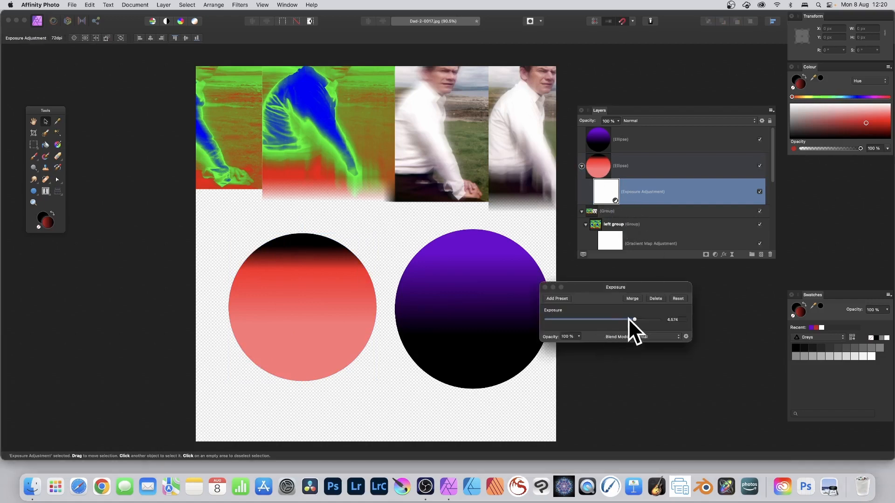
Try lowering the nested Exposure to about 1.028, and undo back to the adjustment sitting above the red ellipse.
mouse_move(628, 318)
mouse_down()
mouse_move(600, 319)
mouse_move(653, 318)
mouse_move(611, 322)
mouse_up()
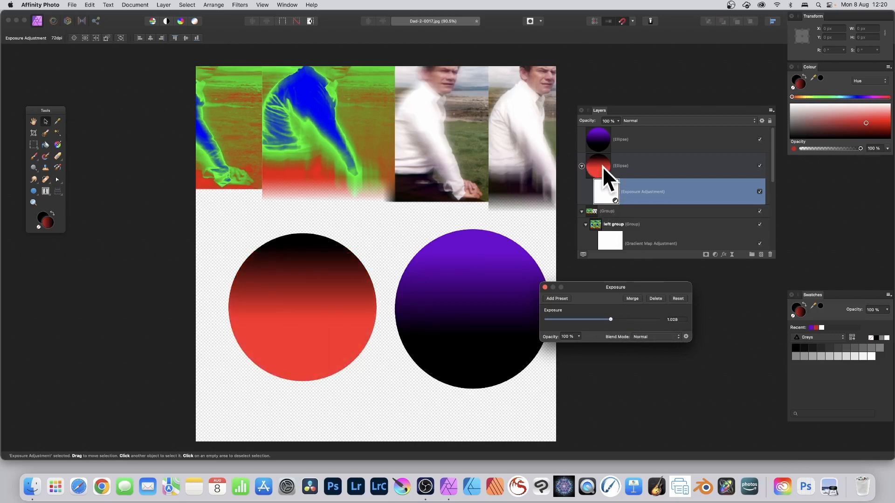
click(545, 287)
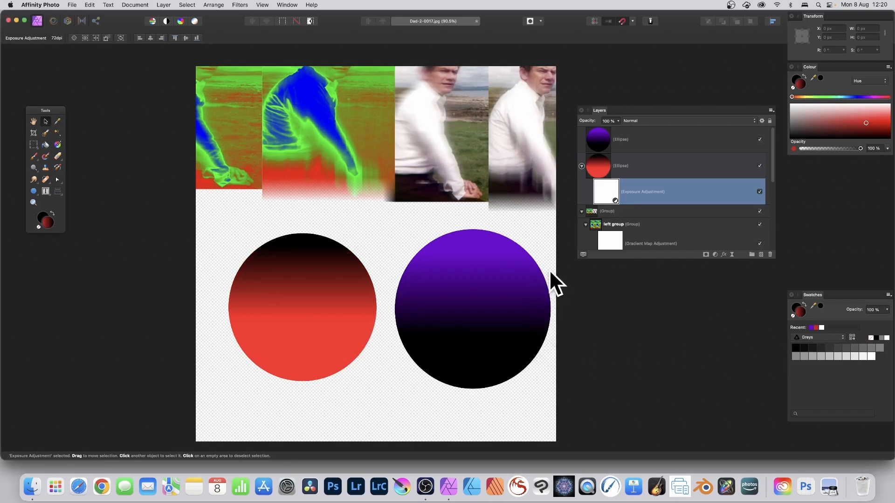
key(super+z)
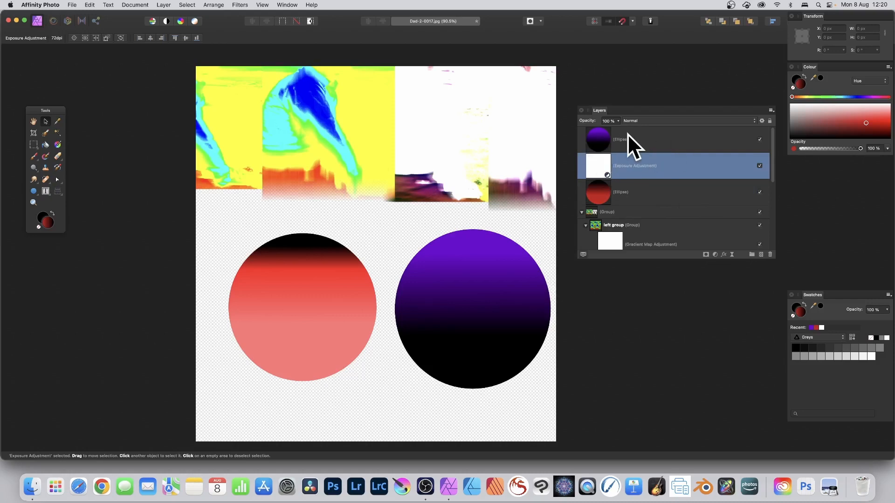
Group the Exposure adjustment with the red ellipse and expand the new group.
shift+click(601, 191)
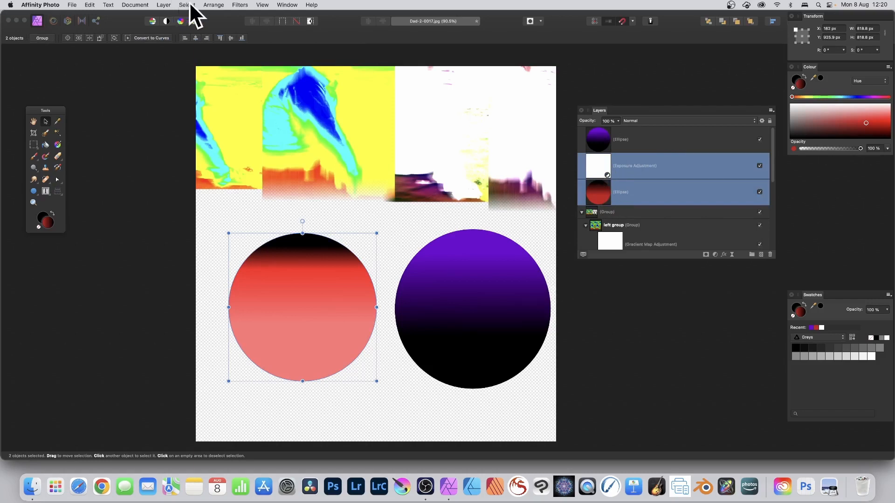
click(213, 4)
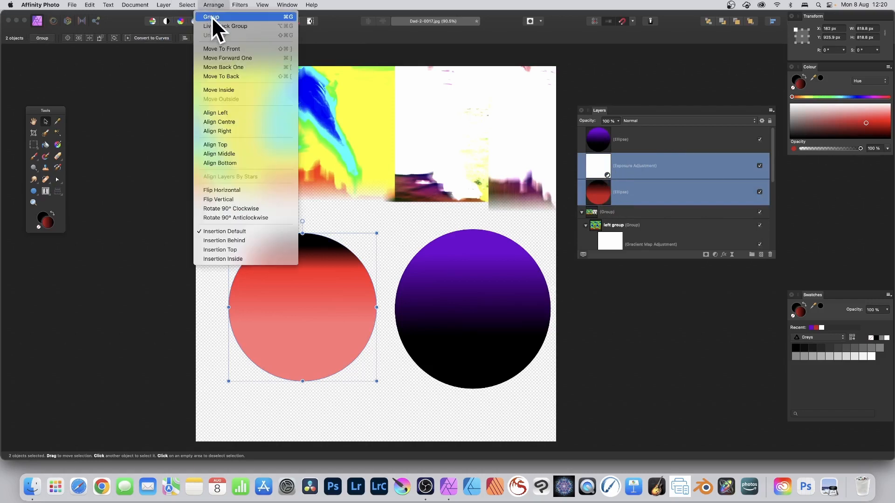
click(212, 16)
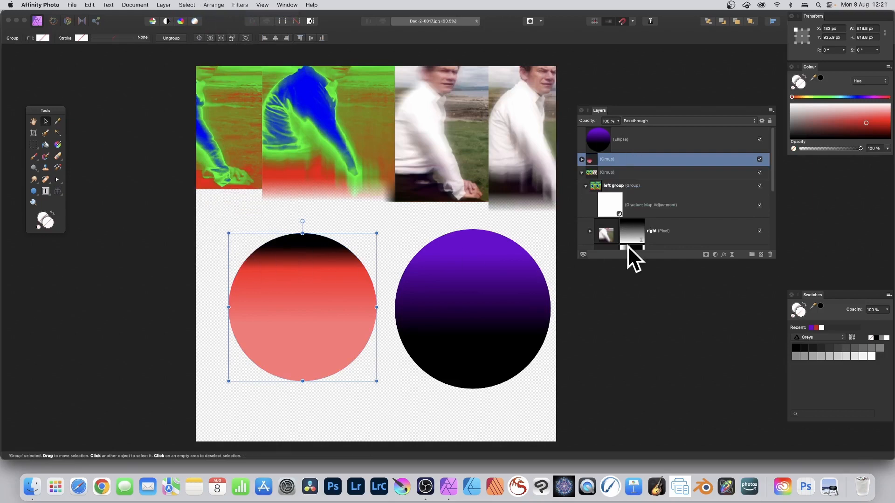
click(581, 160)
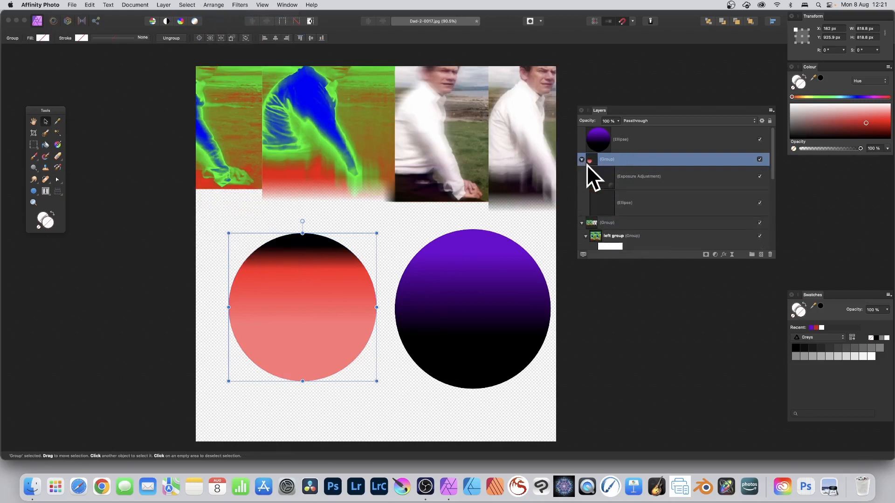
Raise the exposure of the adjustment inside the red ellipse's group to about 8.5.
click(602, 203)
click(601, 183)
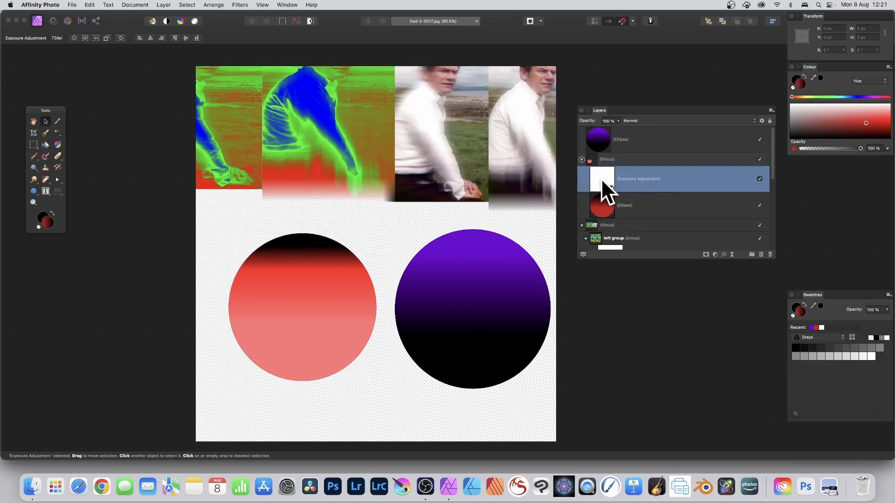
double_click(601, 182)
drag(633, 319, 641, 319)
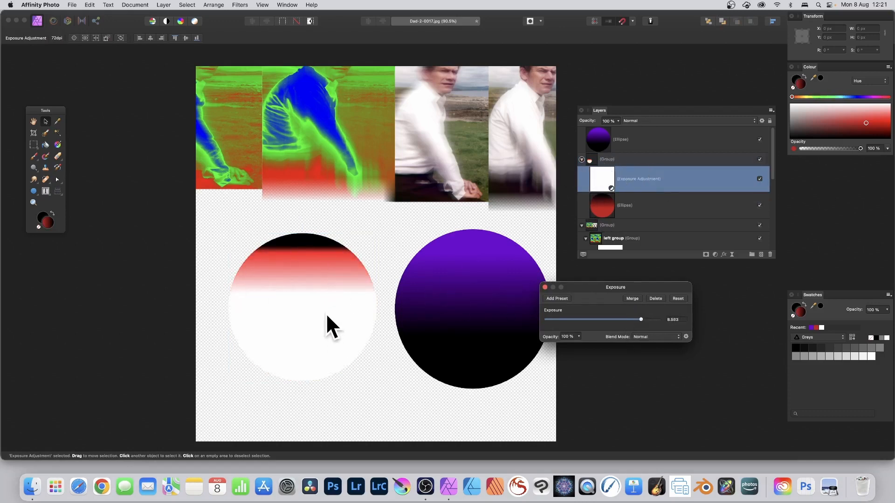
click(545, 288)
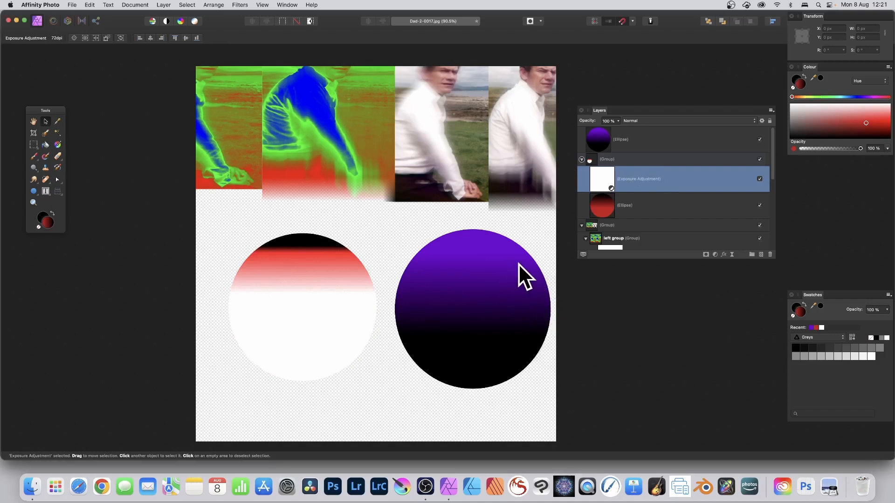
Add a live Gaussian Blur filter at the top of the layer stack with a radius of 100 px.
click(639, 270)
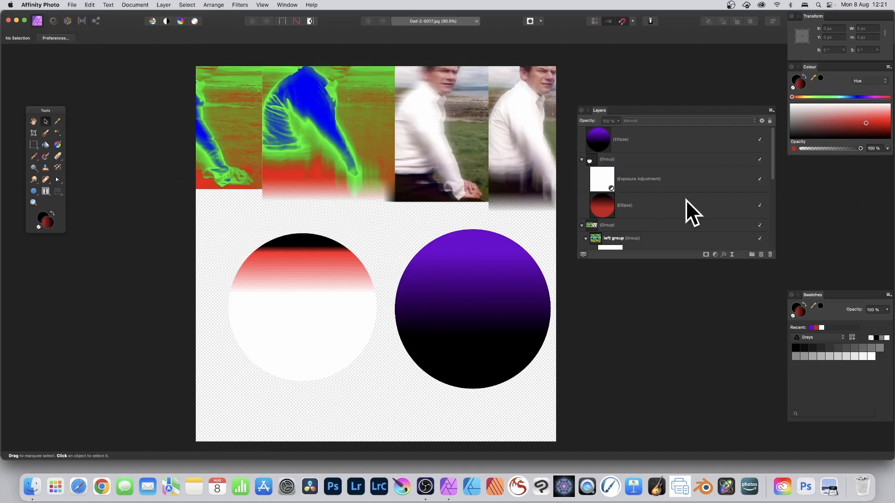
click(731, 254)
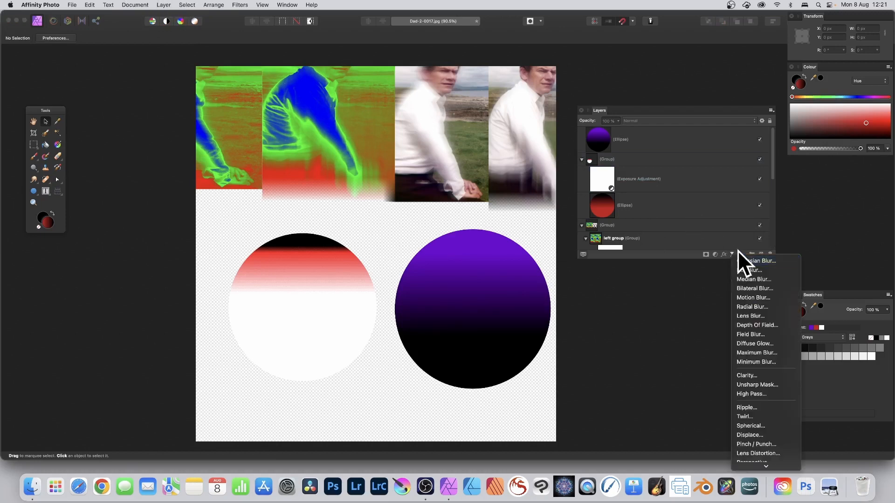
scroll(742, 304, down, 3)
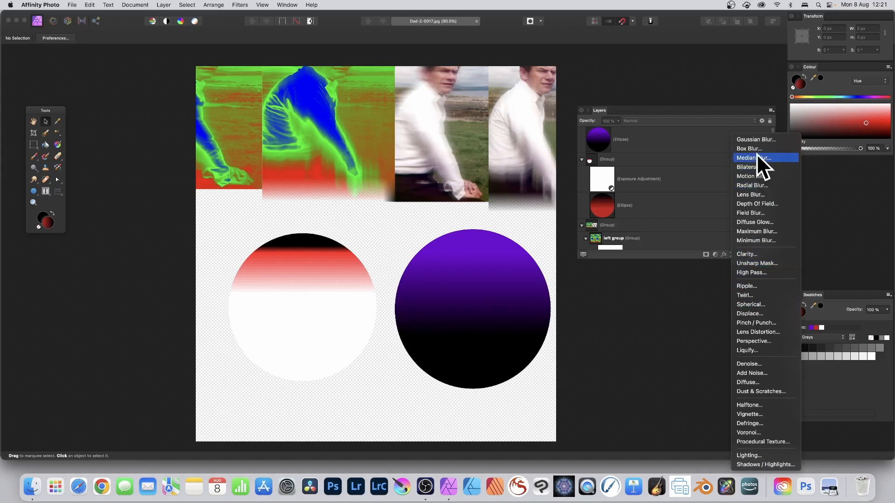
click(752, 139)
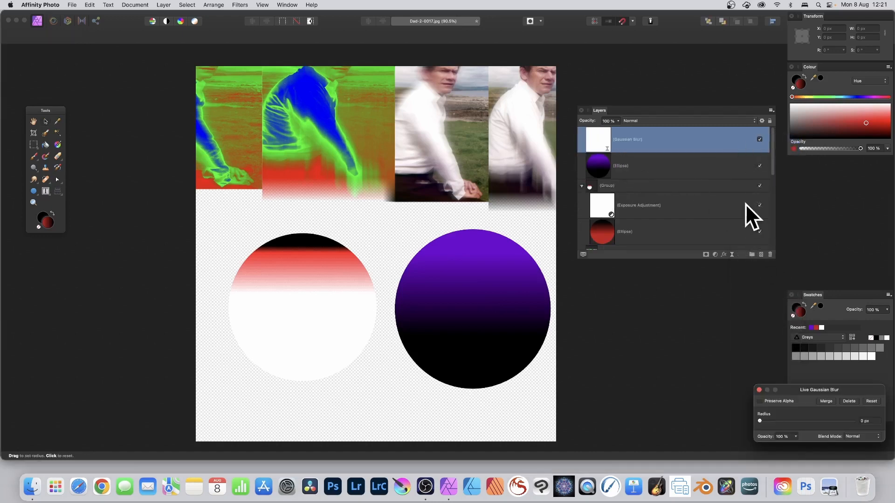
drag(810, 395, 512, 242)
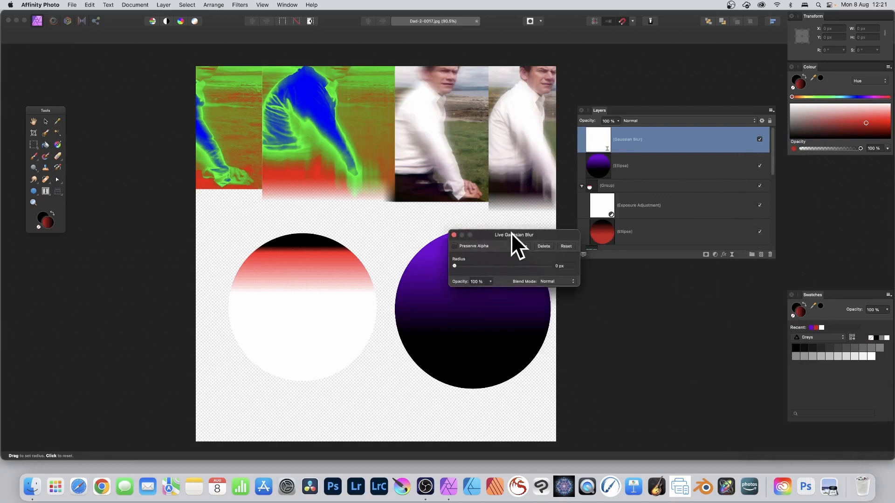
drag(457, 263, 558, 270)
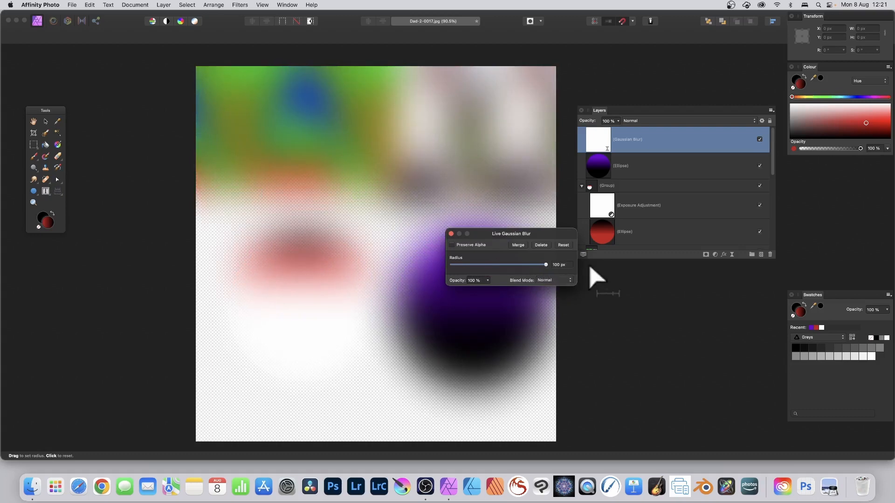
click(450, 233)
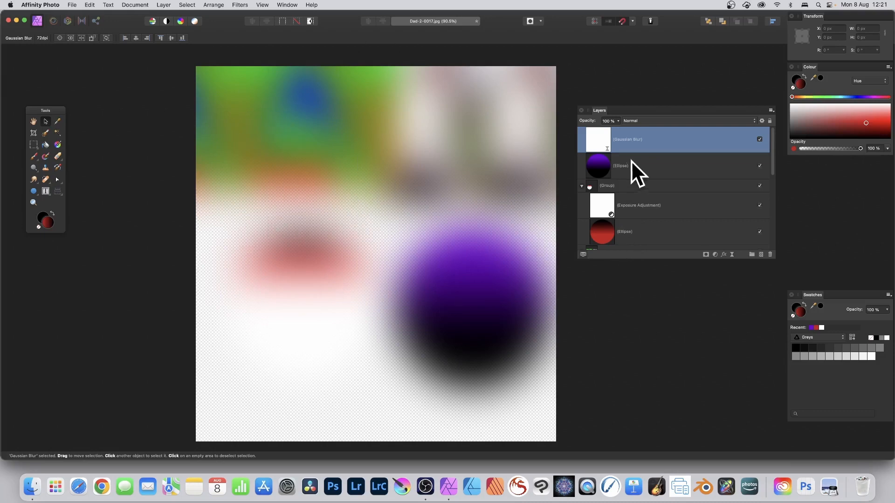
Move the Gaussian Blur below the purple ellipse, and nest it in the red ellipse's group above the Exposure adjustment.
drag(600, 135, 595, 177)
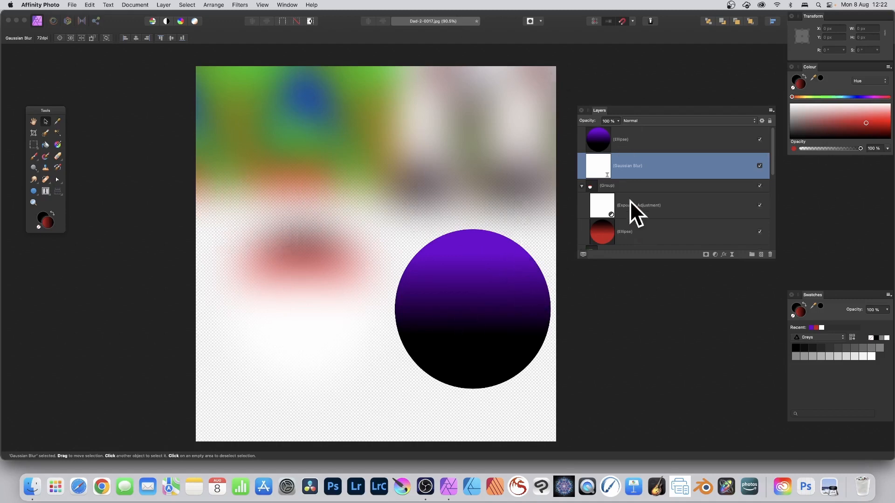
drag(599, 163, 596, 184)
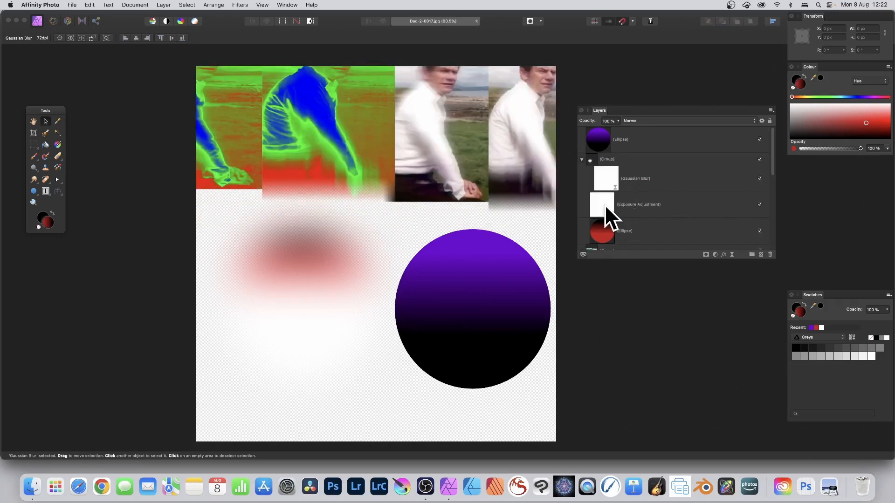
click(605, 204)
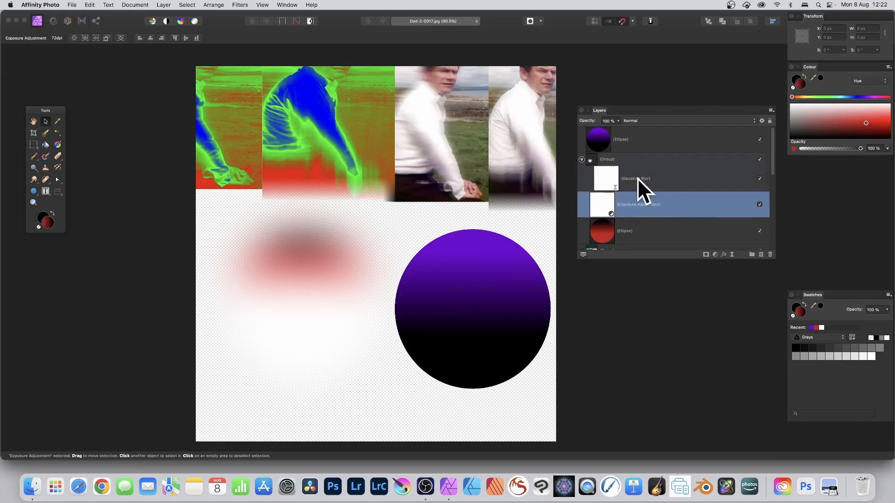
click(610, 179)
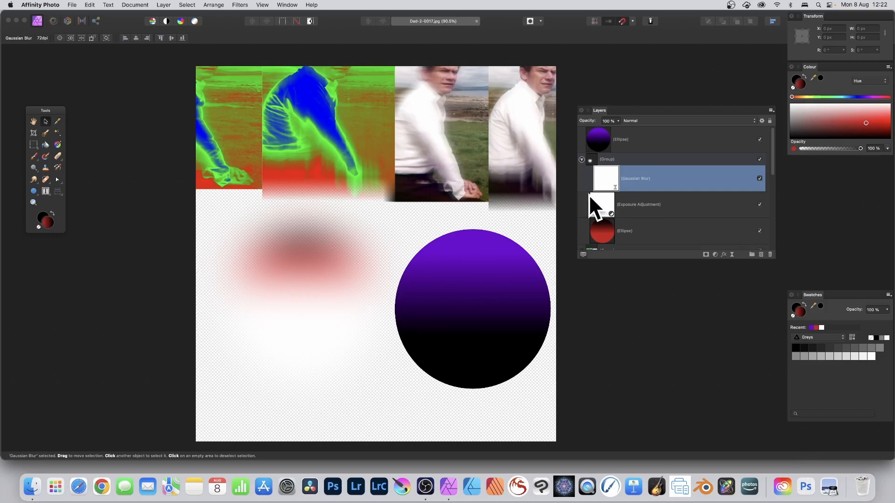
Compare the Gaussian Blur below and above the Exposure adjustment within the group, leaving it on top.
drag(603, 181, 592, 213)
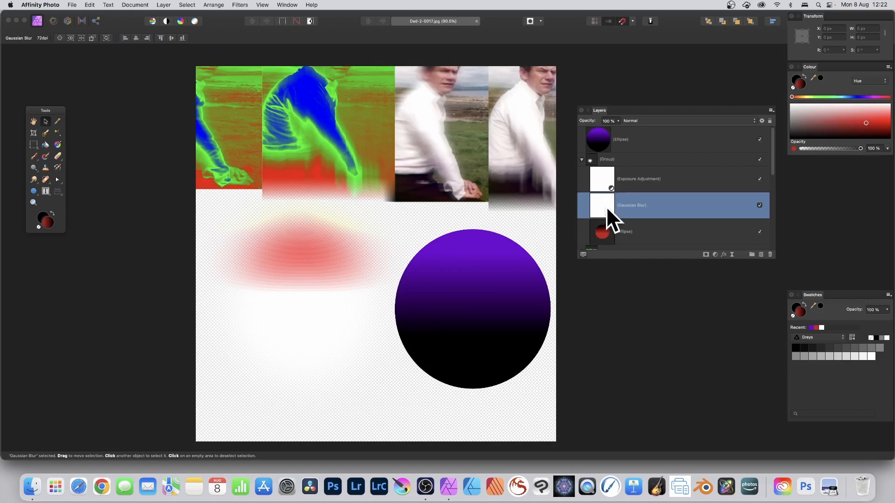
drag(604, 203, 591, 168)
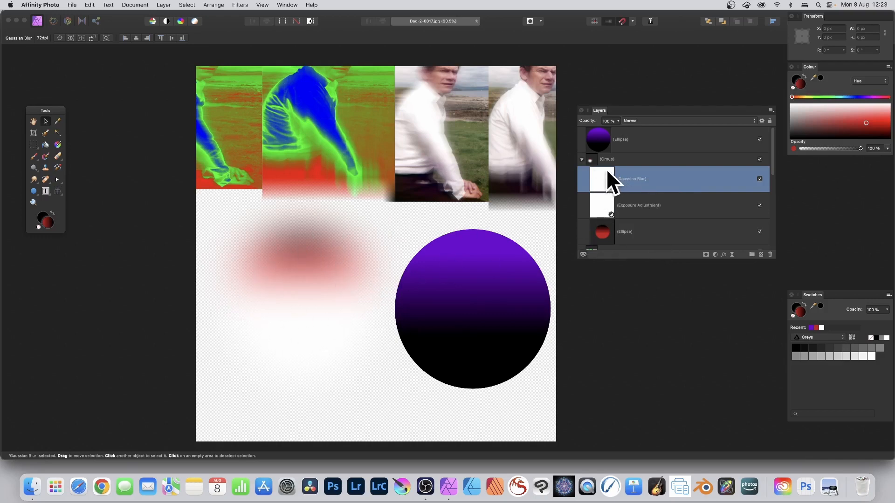
drag(605, 188, 600, 214)
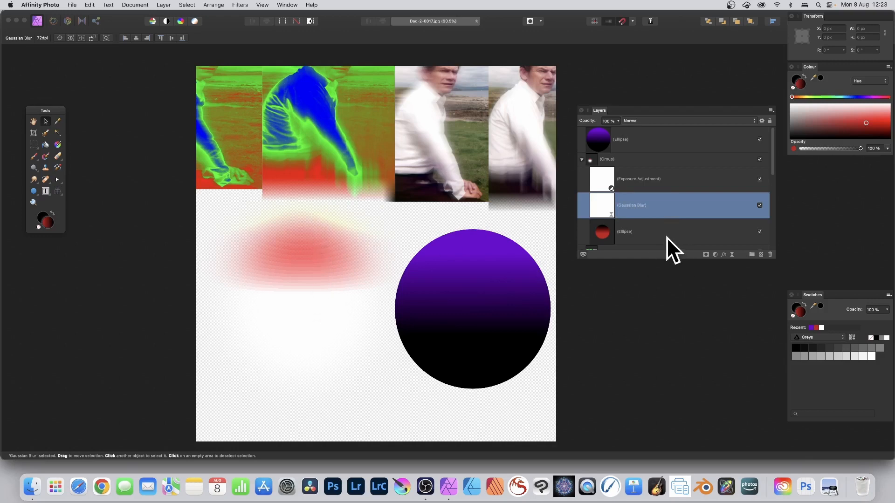
drag(606, 201, 599, 167)
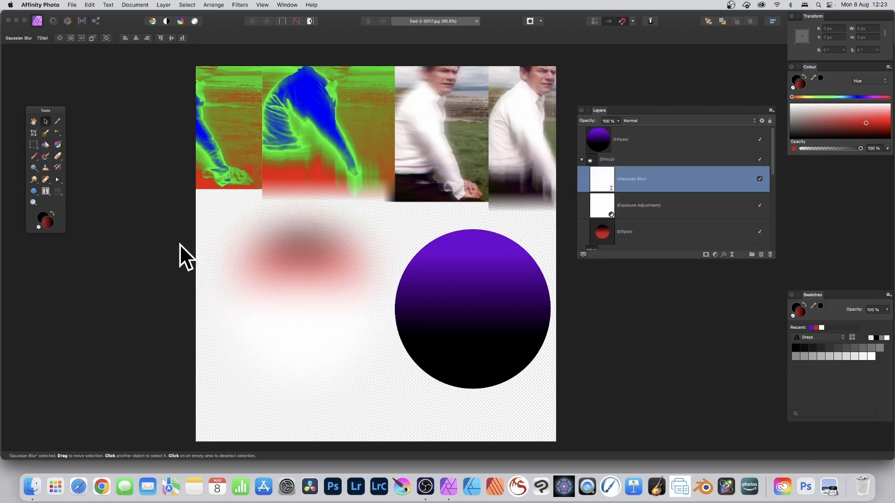
Move the purple ellipse below the red ellipse's group, leaving the group expanded and the purple ellipse selected.
click(581, 160)
click(603, 139)
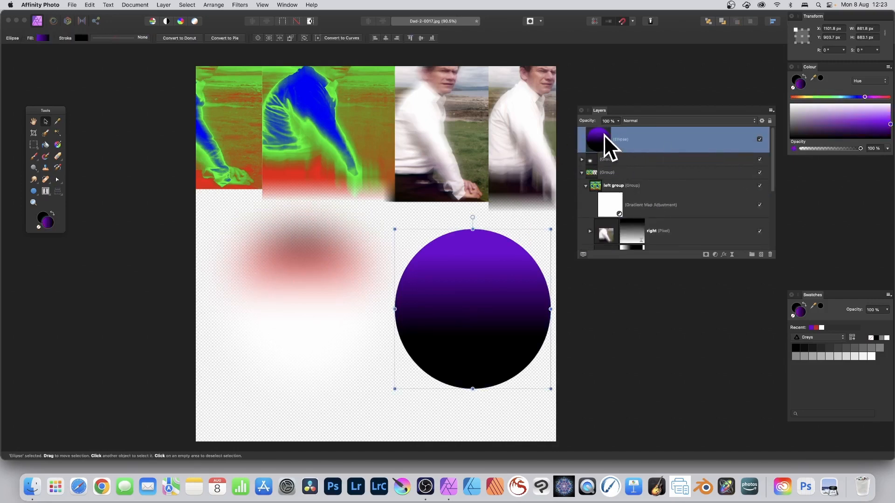
drag(604, 135, 592, 163)
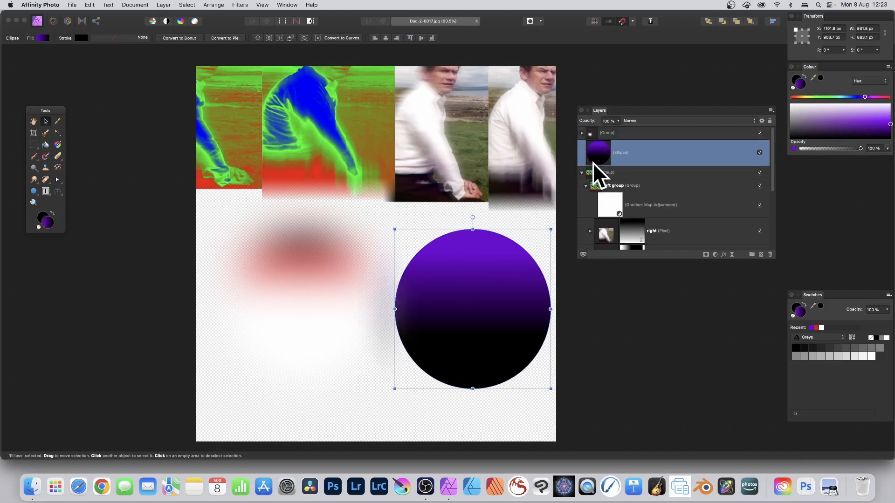
click(588, 134)
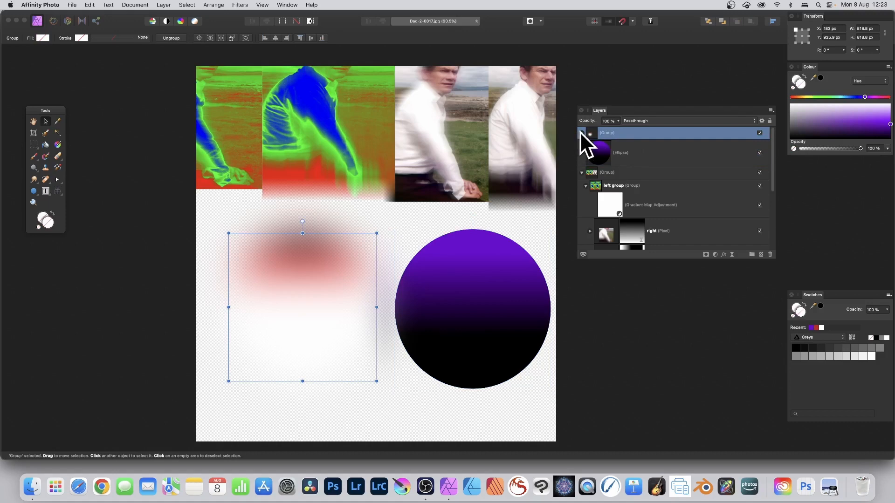
click(581, 133)
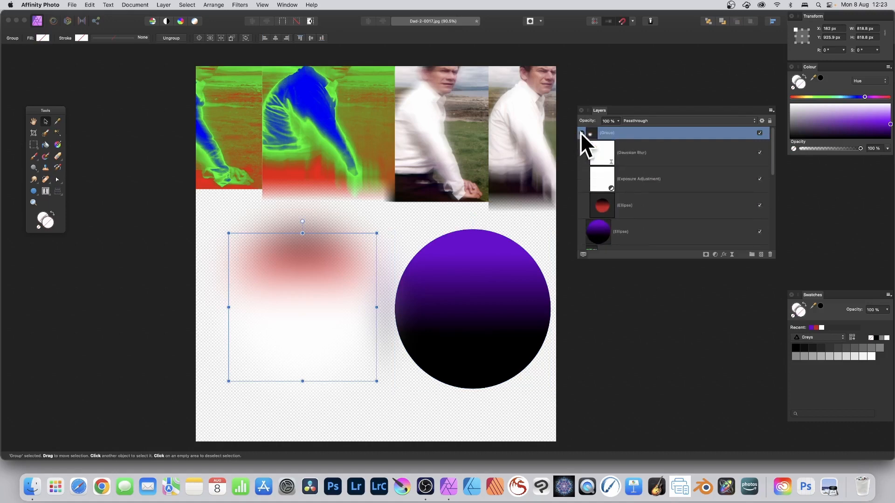
click(605, 235)
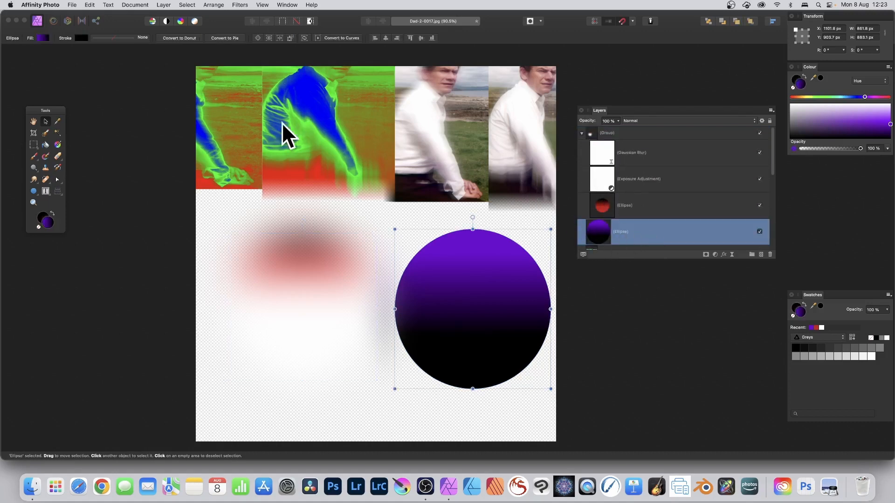